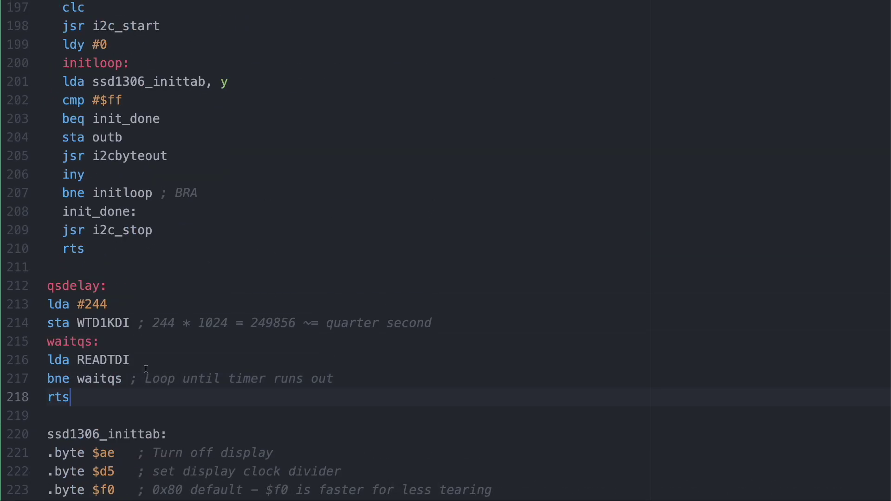
{"action": "type", "text": "jsr qsdelay:"}
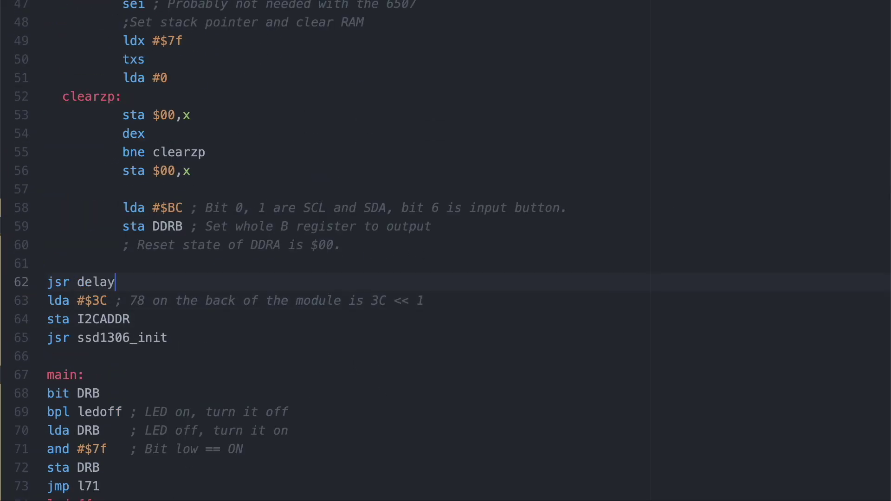
Step: Remove the stray colon from the qsdelay call line
{"action": "left_click", "coordinate": [177, 282]}
{"action": "key", "text": "BackSpace"}
{"action": "type", "text": "qs"}
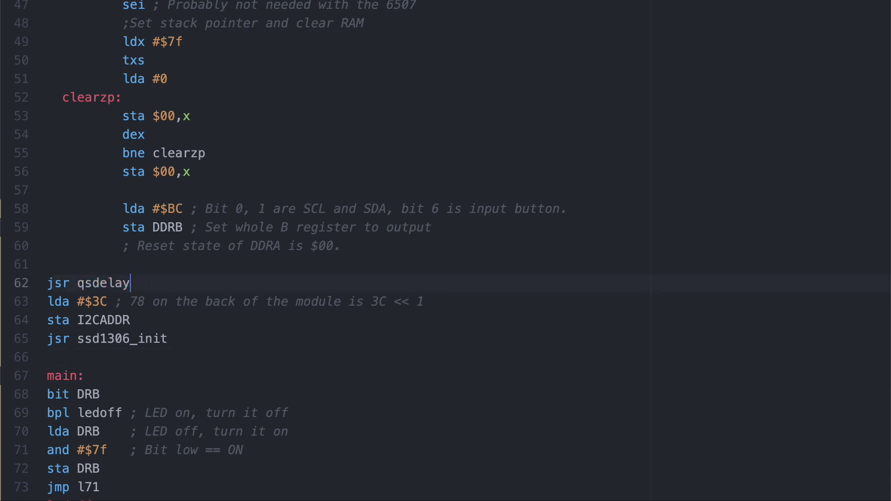
{"action": "key", "text": "Down"}
{"action": "key", "text": "Down"}
{"action": "key", "text": "Down"}
{"action": "key", "text": "Down"}
{"action": "key", "text": "Down"}
{"action": "scroll", "coordinate": [176, 282], "scroll_direction": "down", "scroll_amount": 20}
{"action": "scroll", "coordinate": [176, 282], "scroll_direction": "down", "scroll_amount": 20}
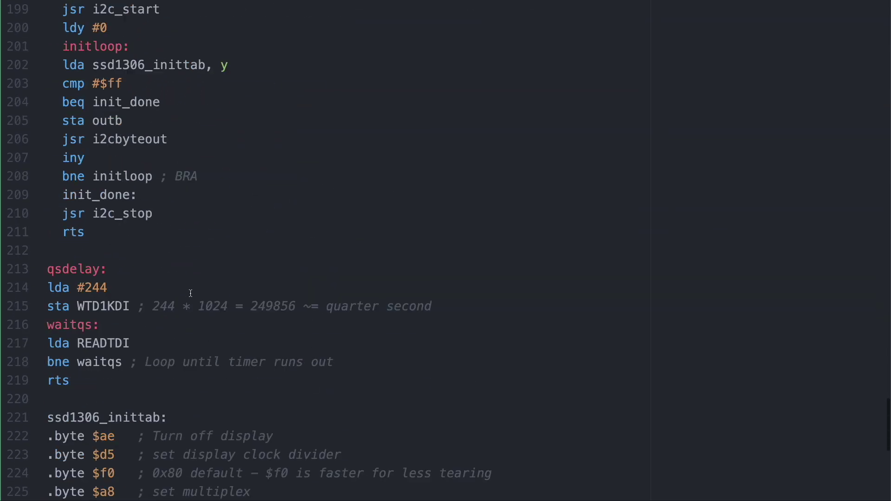
{"action": "scroll", "coordinate": [318, 364], "scroll_direction": "up", "scroll_amount": 2}
Step: Below ssd1306_init, write ssd1306_clear: clc, jsr i2c_start, lda #$40, sta outb, jsr i2cbyteout
{"action": "left_click", "coordinate": [318, 389]}
{"action": "type", "text": "ssd1306_clear:"}
{"action": "key", "text": "Return"}
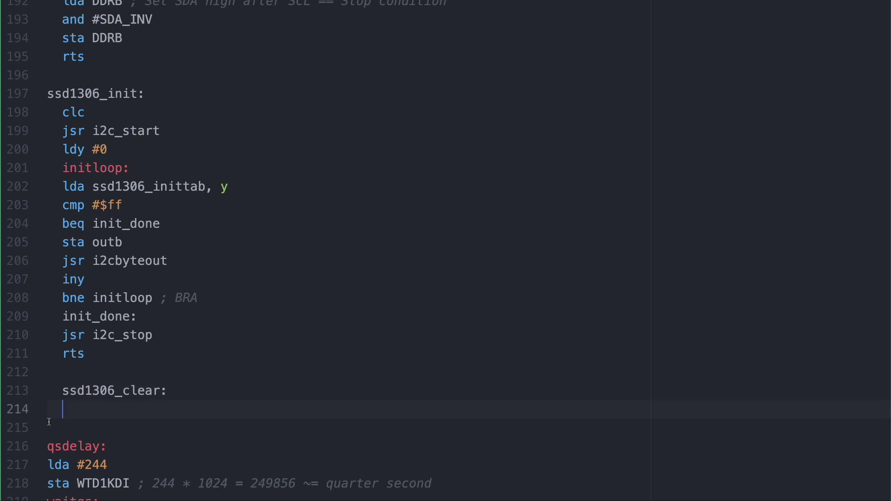
{"action": "type", "text": "clc ; Write"}
{"action": "key", "text": "Return"}
{"action": "type", "text": "jsr i2c_start"}
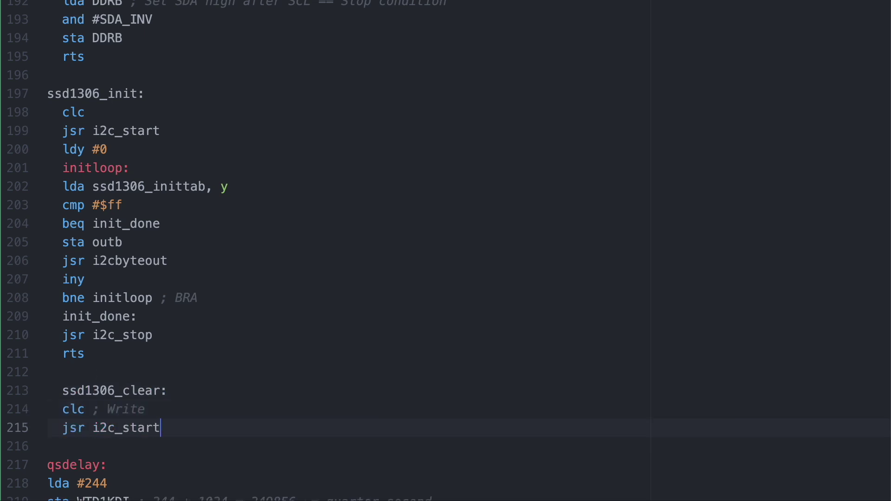
{"action": "key", "text": "Return"}
{"action": "type", "text": "40 ; Ca ; Co bit 0, D/"}
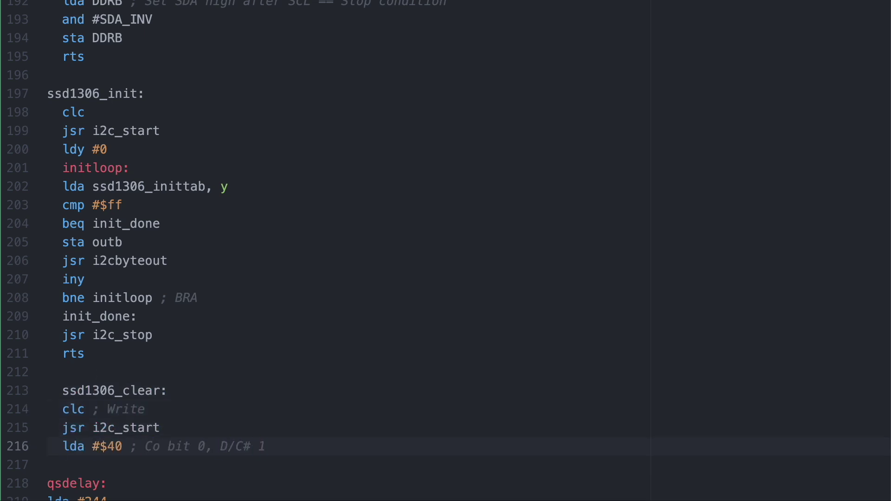
{"action": "key", "text": "Return"}
{"action": "type", "text": "sta outb"}
{"action": "key", "text": "Return"}
{"action": "type", "text": "jsr i2cbyteout"}
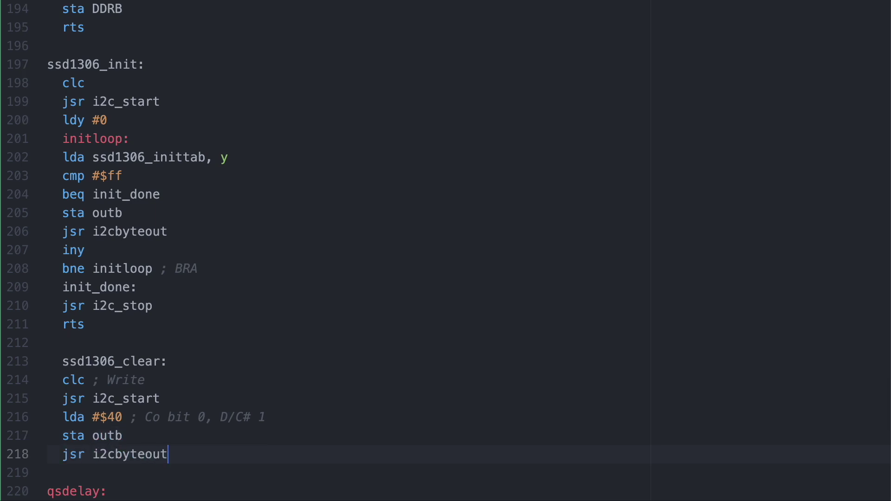
{"action": "key", "text": "Return"}
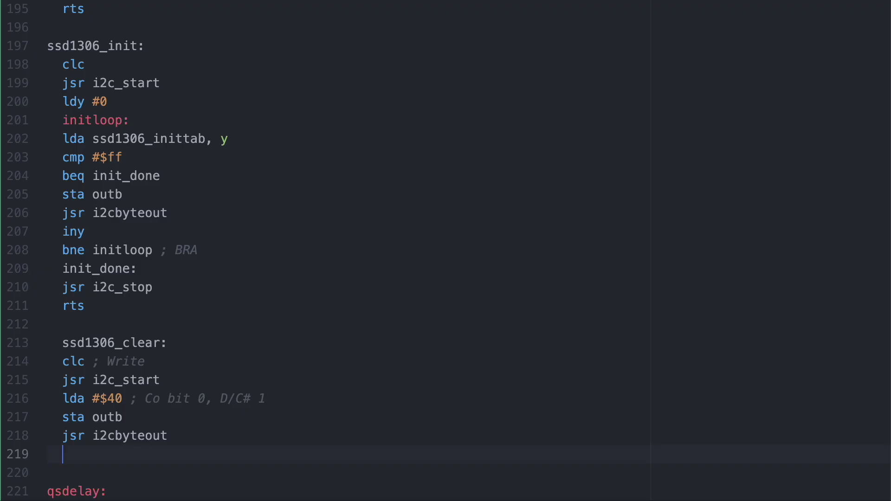
{"action": "type", "text": "ldx #8"}
Step: Write commented clearrow/clearcolumn loops saving X in xtmp, sending lda #0 bytes, with dey/bne branches
{"action": "key", "text": "Return"}
{"action": "type", "text": "c"}
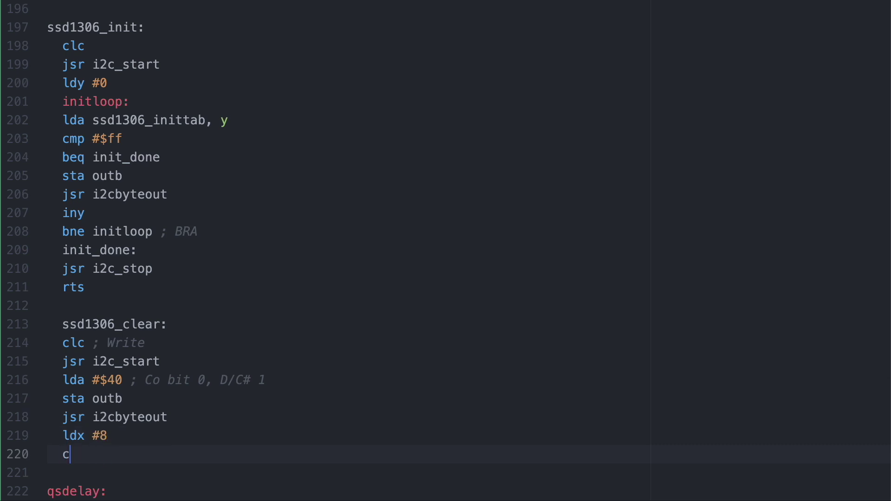
{"action": "type", "text": "learrow:"}
{"action": "key", "text": "Return"}
{"action": "type", "text": "ldy #"}
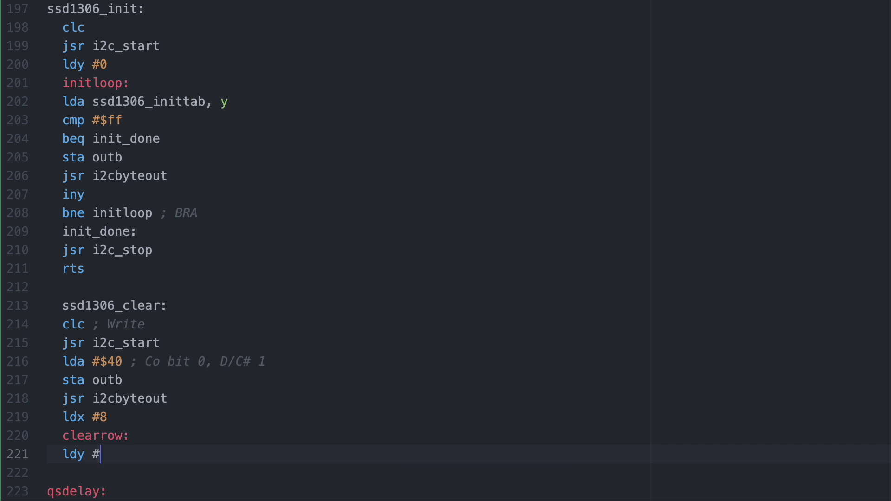
{"action": "type", "text": "128"}
{"action": "key", "text": "Return"}
{"action": "type", "text": "stx xtmp ; Sa"}
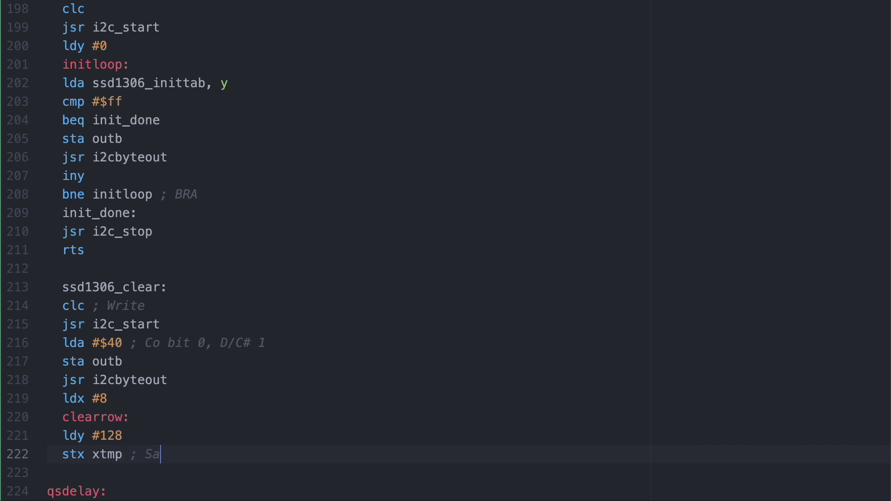
{"action": "type", "text": "ve outer counter"}
{"action": "key", "text": "Return"}
{"action": "type", "text": "clearc"}
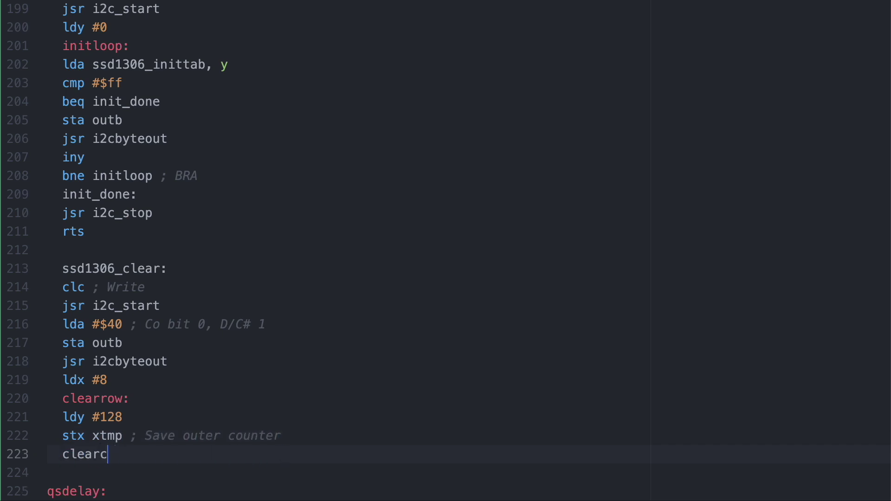
{"action": "type", "text": "olumn:"}
{"action": "key", "text": "Return"}
{"action": "type", "text": "lda #0"}
{"action": "key", "text": "Return"}
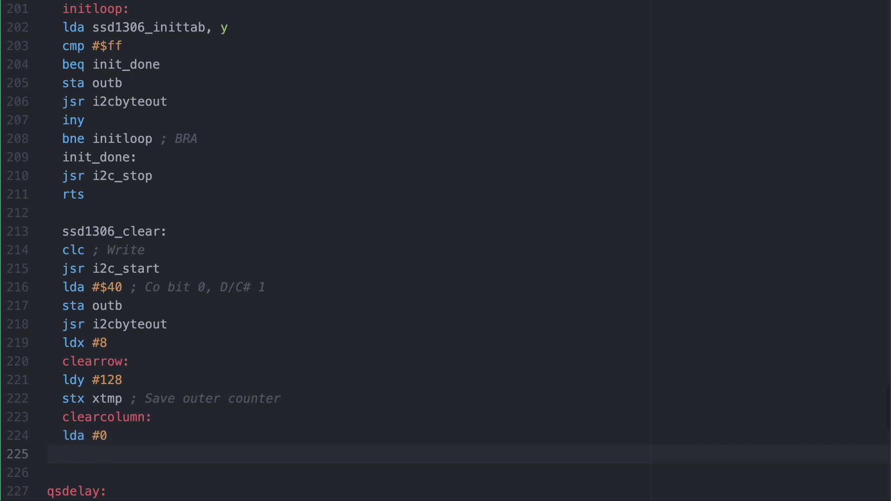
{"action": "type", "text": "clc ;Clear previous ACK"}
{"action": "key", "text": "Return"}
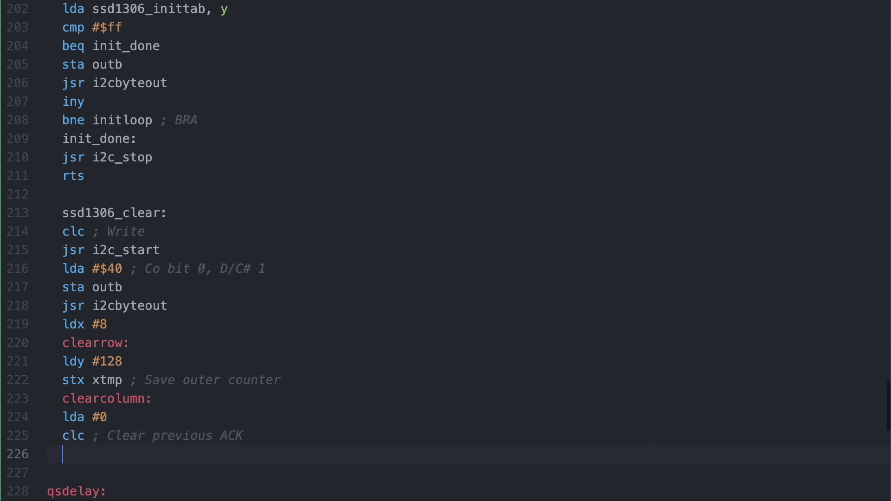
{"action": "type", "text": "jsr i2cbyteout"}
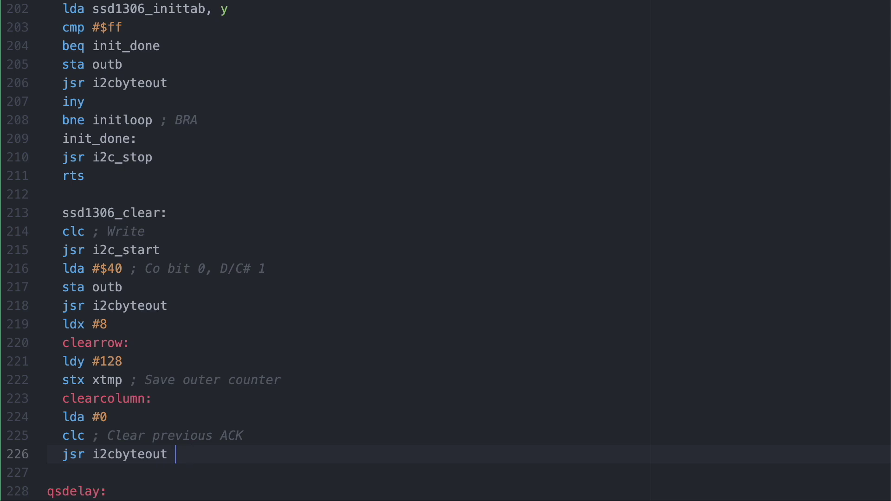
{"action": "key", "text": "Return"}
{"action": "type", "text": "dey"}
{"action": "key", "text": "Return"}
{"action": "type", "text": "bne cle"}
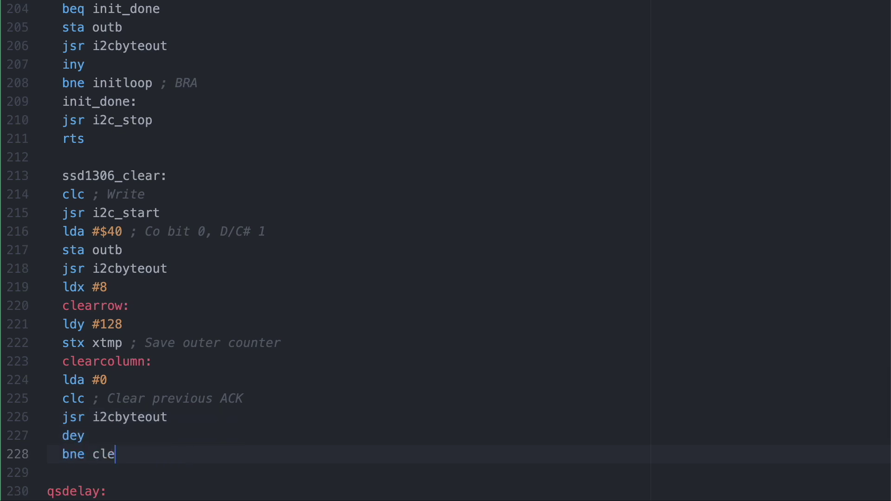
{"action": "type", "text": "arcolumn"}
{"action": "key", "text": "Return"}
{"action": "type", "text": "ldx c"}
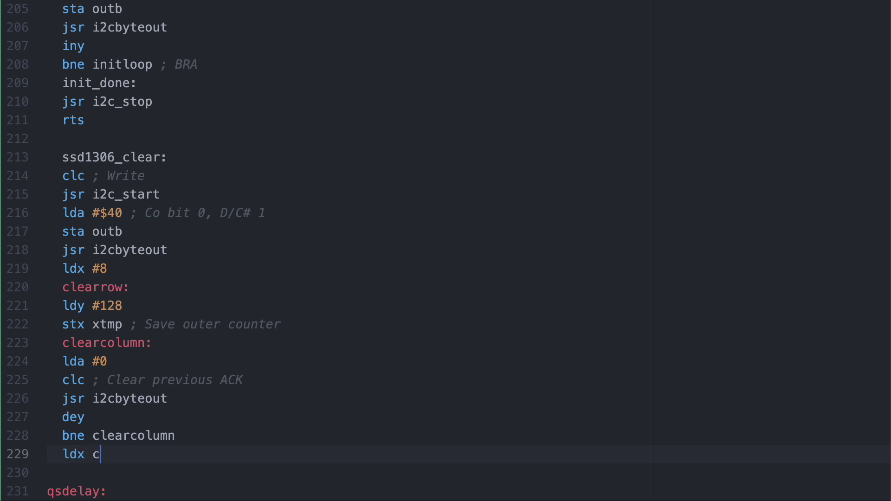
{"action": "key", "text": "BackSpace"}
{"action": "type", "text": "xtmp"}
{"action": "key", "text": "Return"}
{"action": "type", "text": "dex"}
{"action": "key", "text": "Return"}
{"action": "type", "text": "bne cle"}
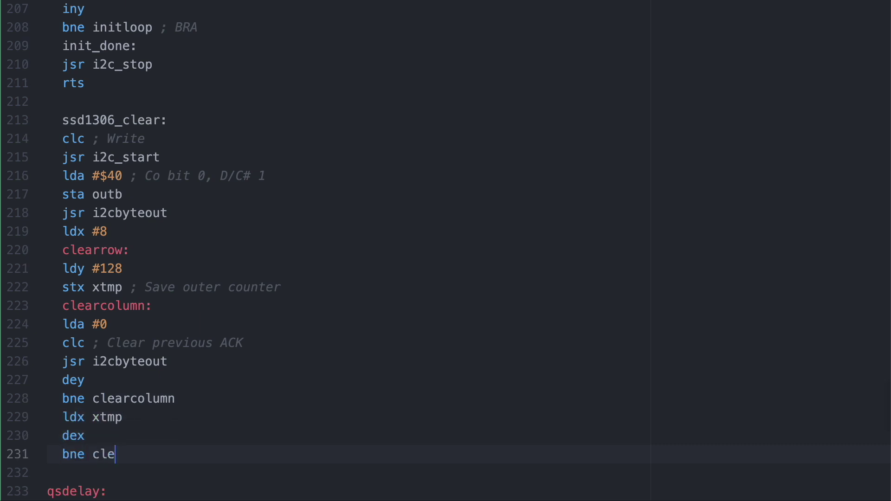
{"action": "type", "text": "arrow ; Outer l"}
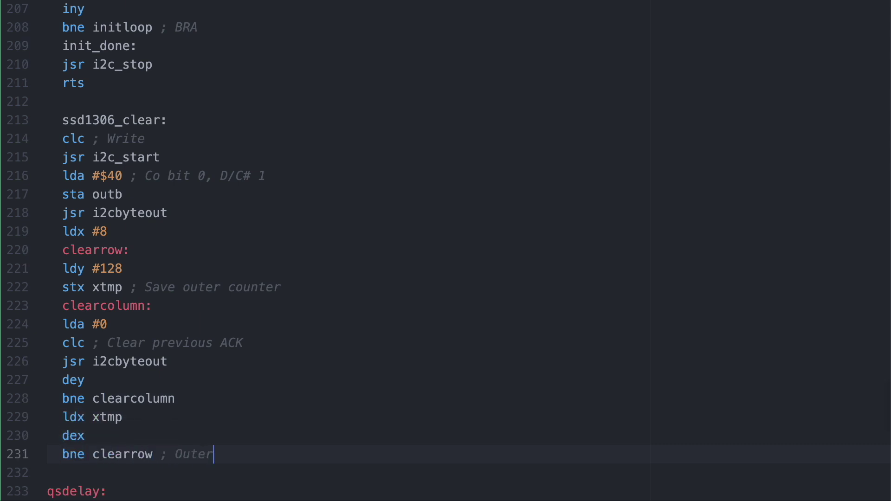
{"action": "type", "text": "oop"}
Step: Add jsr i2c_stop and rts, and change the loop counts to ldx #4 and ldy #0
{"action": "key", "text": "Up"}
{"action": "key", "text": "Up"}
{"action": "key", "text": "Up"}
{"action": "type", "text": "; Inner loop"}
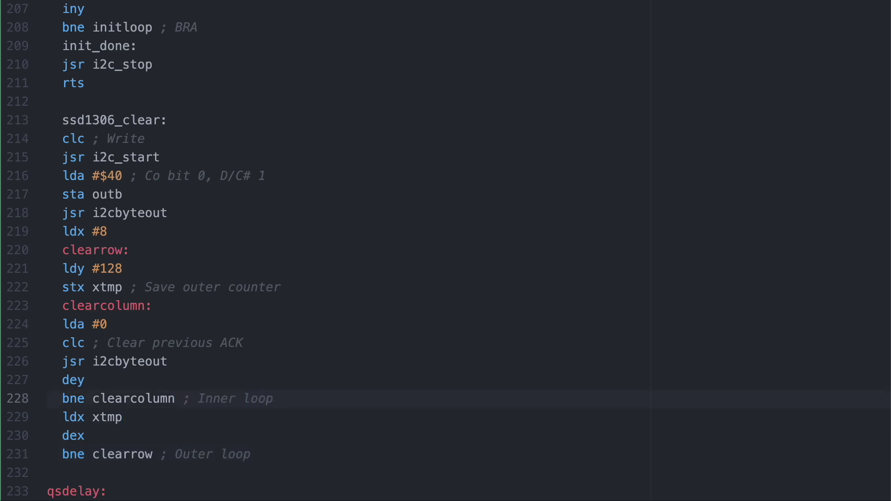
{"action": "key", "text": "Down"}
{"action": "key", "text": "Down"}
{"action": "key", "text": "Down"}
{"action": "key", "text": "Up"}
{"action": "key", "text": "Return"}
{"action": "type", "text": "jsr i2c_stop"}
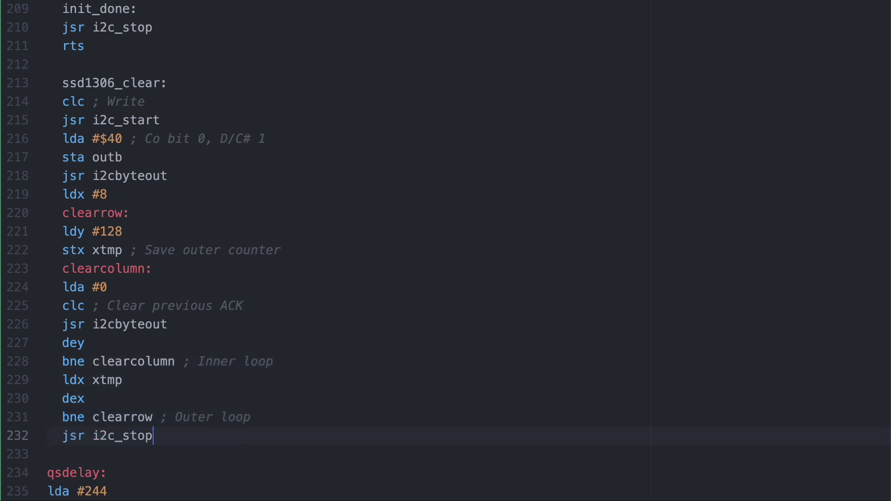
{"action": "key", "text": "Return"}
{"action": "type", "text": "rts"}
{"action": "key", "text": "Up"}
{"action": "key", "text": "Up"}
{"action": "key", "text": "Up"}
{"action": "key", "text": "Up"}
{"action": "key", "text": "Up"}
{"action": "key", "text": "Up"}
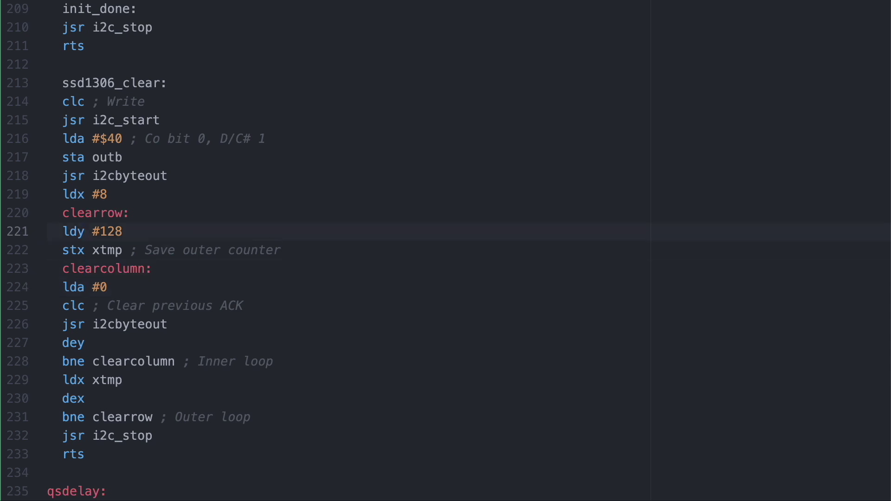
{"action": "key", "text": "Up"}
{"action": "key", "text": "Up"}
{"action": "key", "text": "BackSpace"}
{"action": "type", "text": "4"}
{"action": "key", "text": "Down"}
{"action": "key", "text": "Down"}
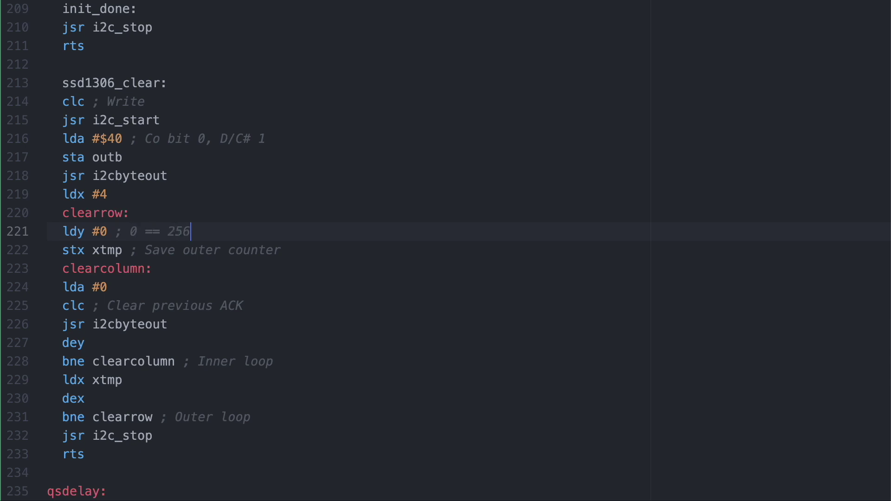
{"action": "key", "text": "Down"}
{"action": "key", "text": "Down"}
{"action": "key", "text": "Down"}
{"action": "key", "text": "Down"}
{"action": "scroll", "coordinate": [30, 240], "scroll_direction": "up", "scroll_amount": 8}
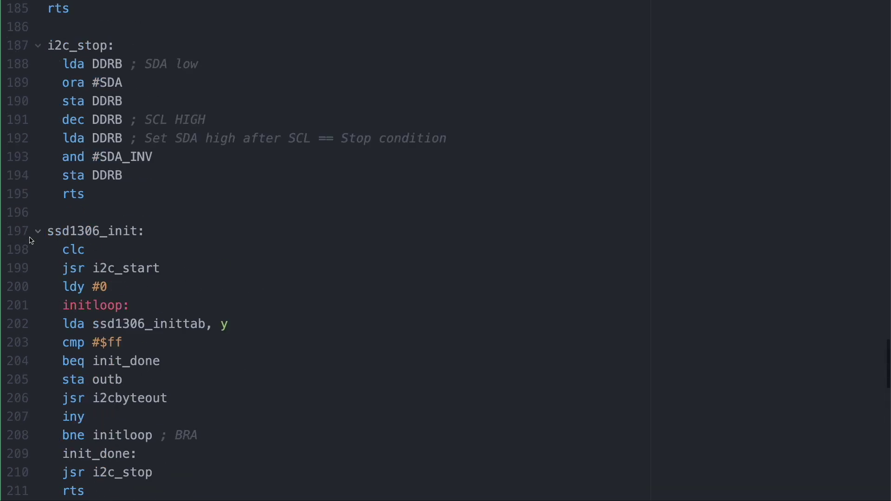
{"action": "scroll", "coordinate": [29, 239], "scroll_direction": "down", "scroll_amount": 12}
{"action": "scroll", "coordinate": [30, 240], "scroll_direction": "up", "scroll_amount": 15}
{"action": "scroll", "coordinate": [30, 240], "scroll_direction": "up", "scroll_amount": 20}
{"action": "scroll", "coordinate": [30, 240], "scroll_direction": "up", "scroll_amount": 12}
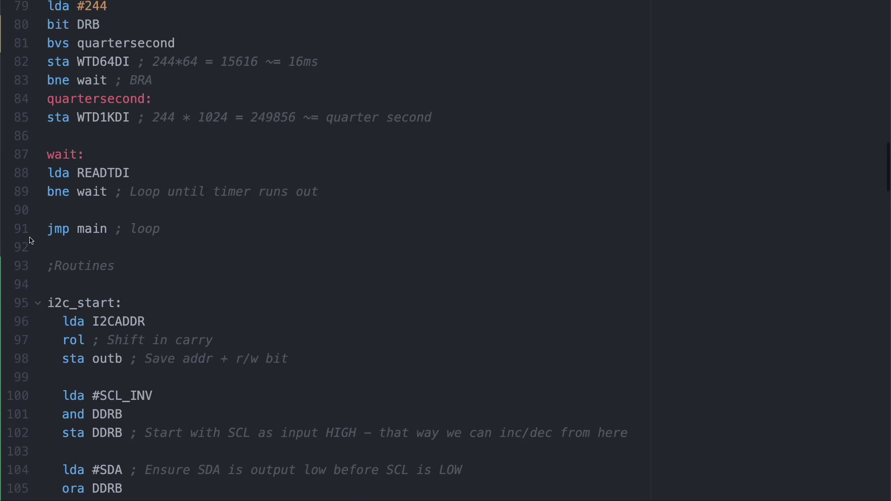
{"action": "scroll", "coordinate": [30, 240], "scroll_direction": "up", "scroll_amount": 4}
{"action": "scroll", "coordinate": [30, 241], "scroll_direction": "down", "scroll_amount": 1}
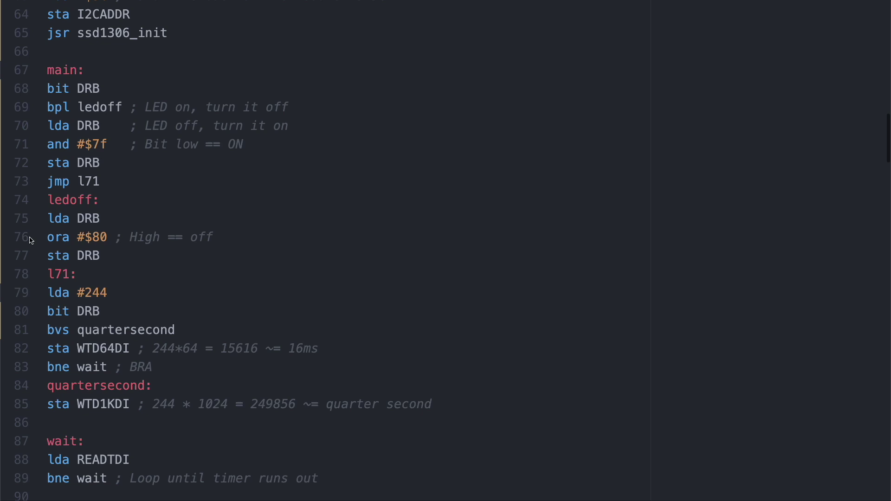
{"action": "scroll", "coordinate": [30, 240], "scroll_direction": "up", "scroll_amount": 1}
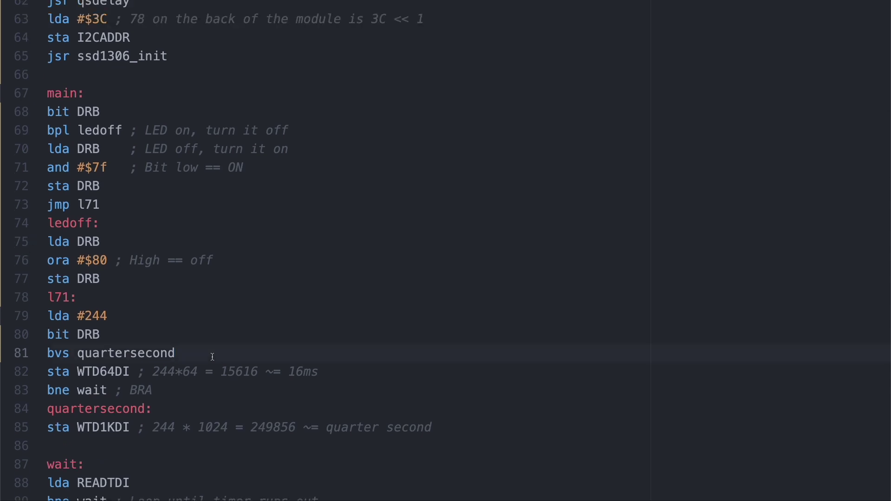
Step: After 'bvs quartersecond', add 'jsr ssd1306_clear ; We only end up here if button is pressed'
{"action": "key", "text": "Return"}
{"action": "type", "text": "jsr"}
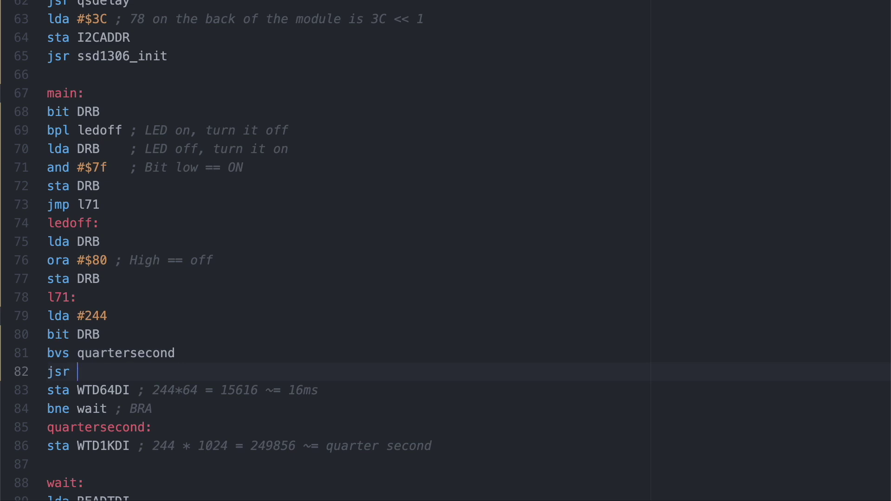
{"action": "type", "text": "ssd1306_clear ; W"}
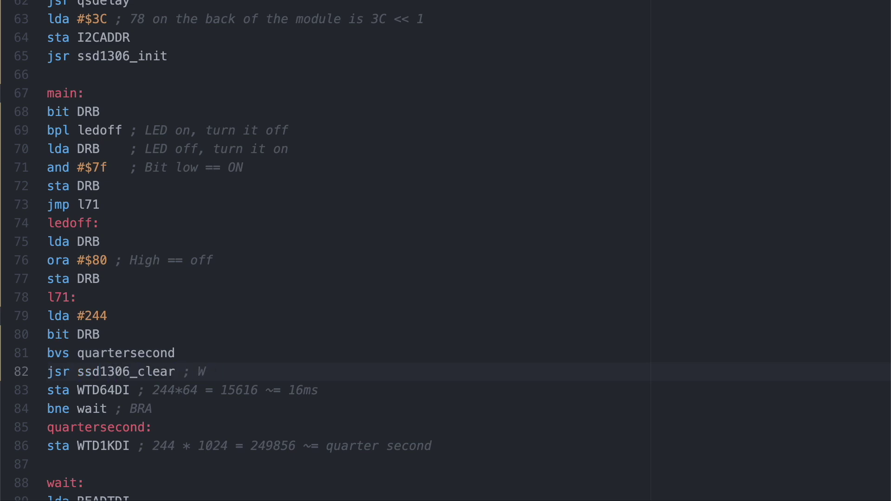
{"action": "type", "text": "e only end up here if button is pressed"}
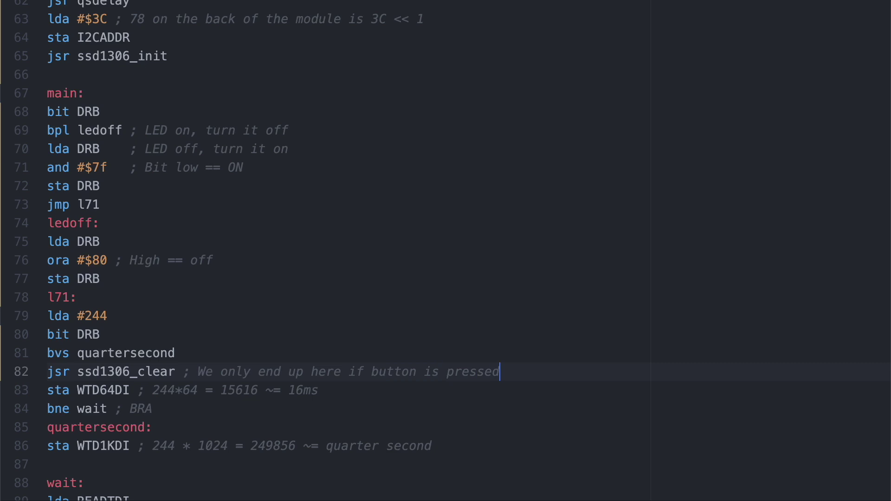
{"action": "key", "text": "Down"}
{"action": "key", "text": "Down"}
{"action": "key", "text": "Down"}
{"action": "key", "text": "Down"}
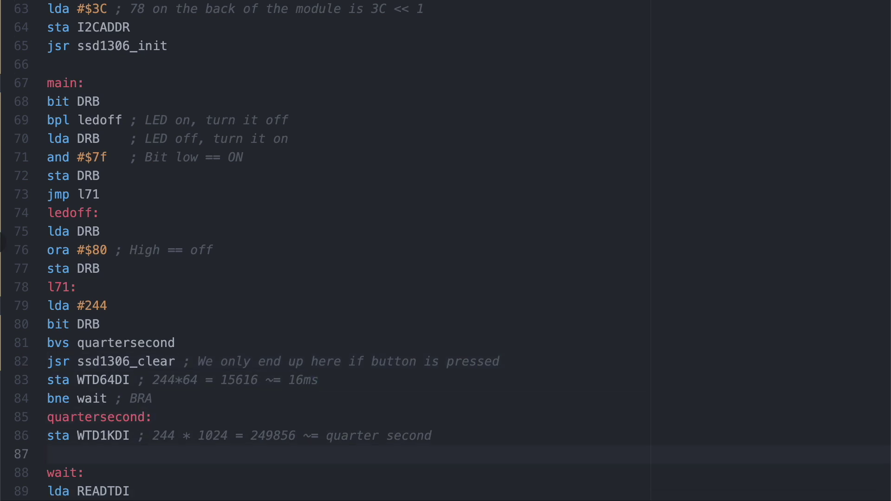
{"action": "scroll", "coordinate": [445, 251], "scroll_direction": "down", "scroll_amount": 1}
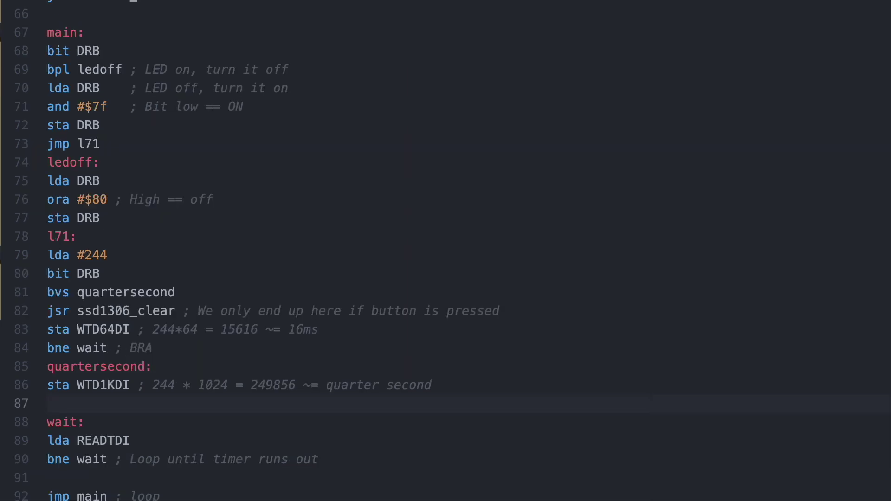
{"action": "scroll", "coordinate": [33, 220], "scroll_direction": "up", "scroll_amount": 15}
{"action": "scroll", "coordinate": [68, 232], "scroll_direction": "up", "scroll_amount": 5}
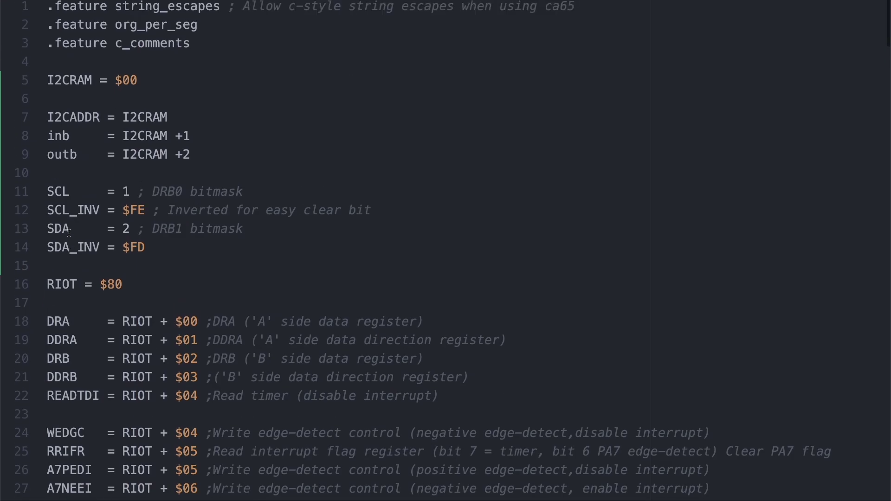
Step: Add an unfinished 'xtmp =' line below the outb definition
{"action": "key", "text": "Return"}
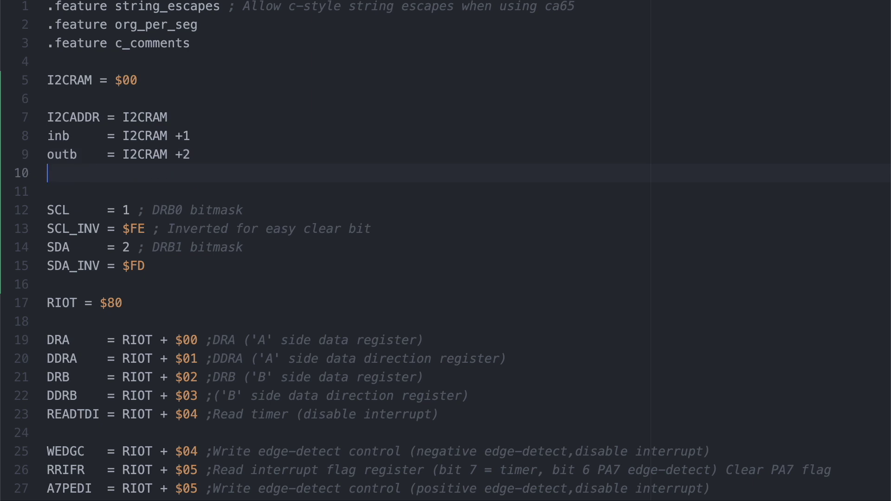
{"action": "type", "text": "xtmp"}
{"action": "type", "text": "RAM"}
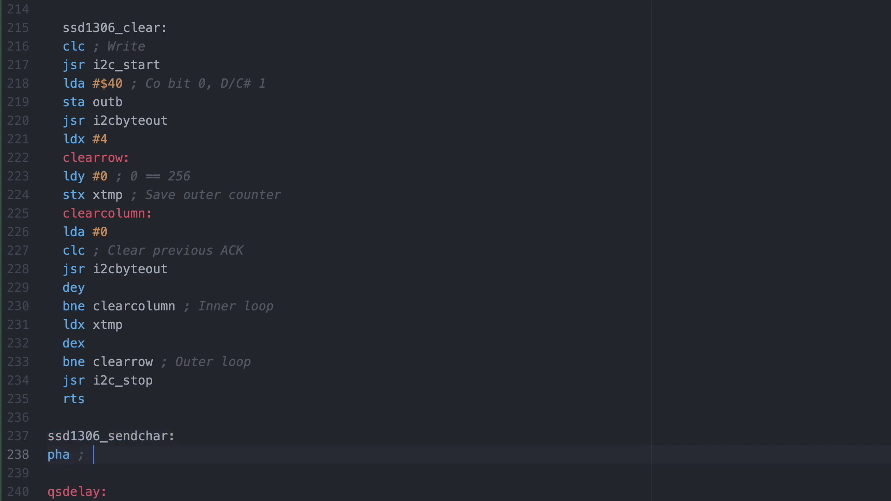
Step: Start ssd1306_sendchar: save the byte, start I2C, and send the control byte and a zero byte
{"action": "key", "text": "Return"}
{"action": "type", "text": "clc ; W"}
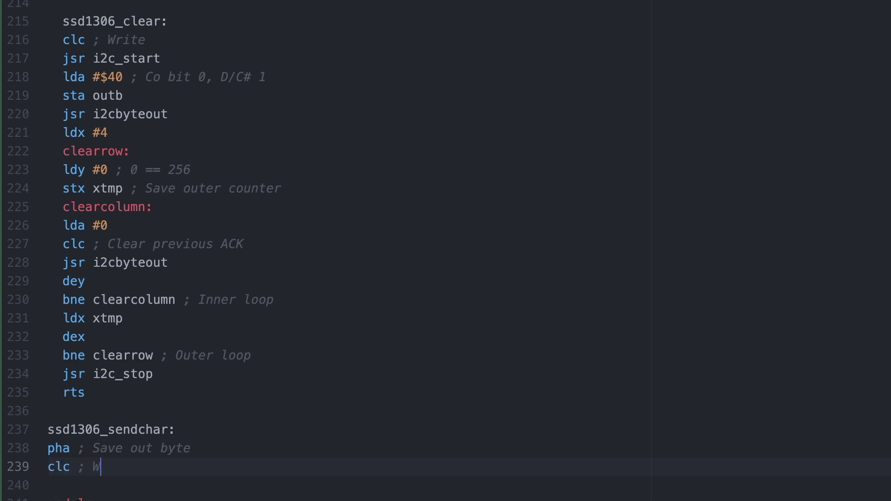
{"action": "type", "text": "rite"}
{"action": "key", "text": "Return"}
{"action": "type", "text": "jsr i2c_start"}
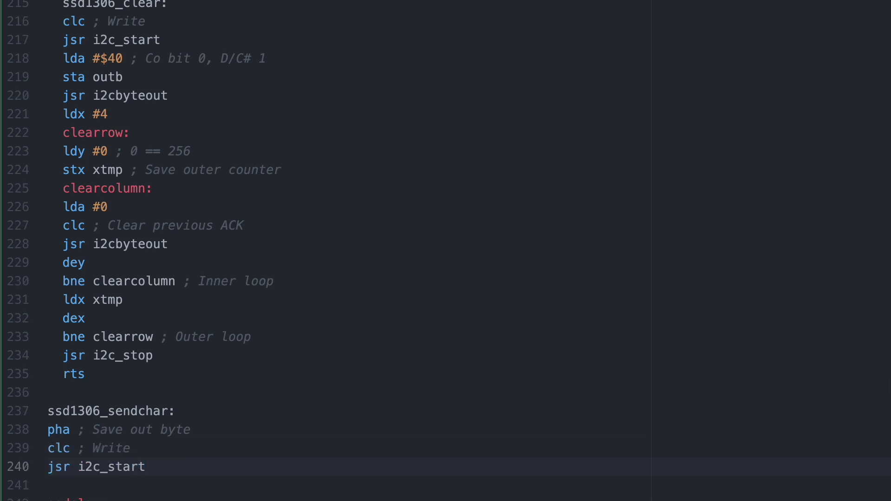
{"action": "key", "text": "Return"}
{"action": "type", "text": "lda #$40 ; Co bit 0, D/C"}
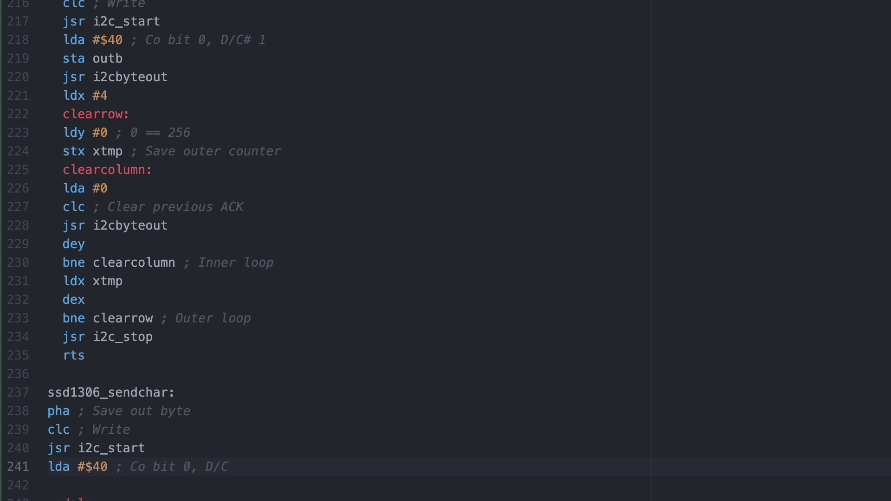
{"action": "type", "text": "1"}
{"action": "key", "text": "Return"}
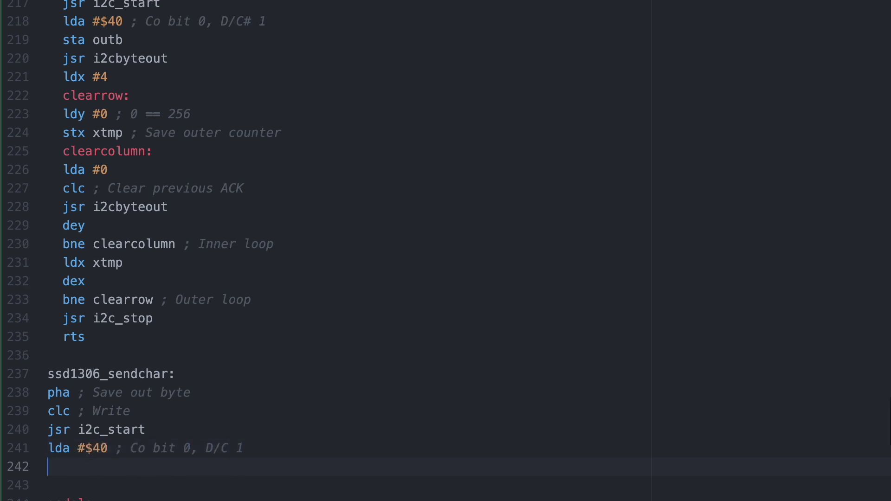
{"action": "type", "text": "sta outb"}
{"action": "key", "text": "Return"}
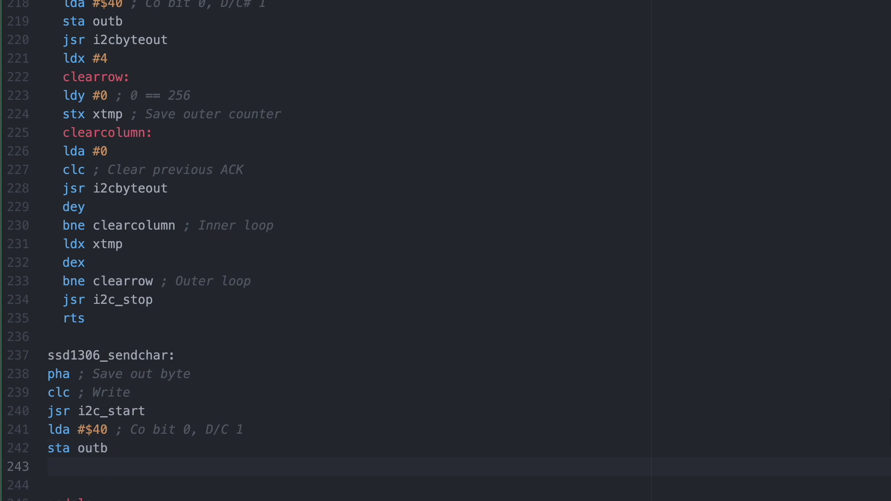
{"action": "type", "text": "jsr i2cbyteout"}
{"action": "key", "text": "Return"}
{"action": "type", "text": "lda #0"}
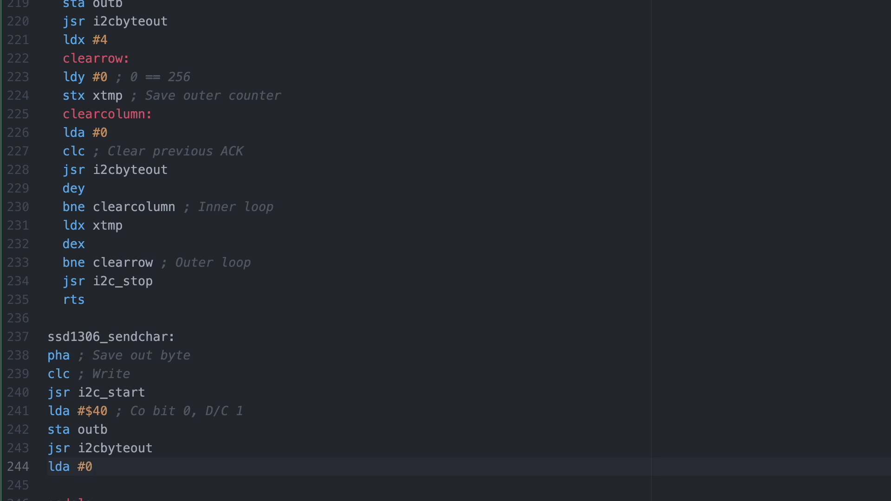
{"action": "key", "text": "Return"}
{"action": "type", "text": "sta outb"}
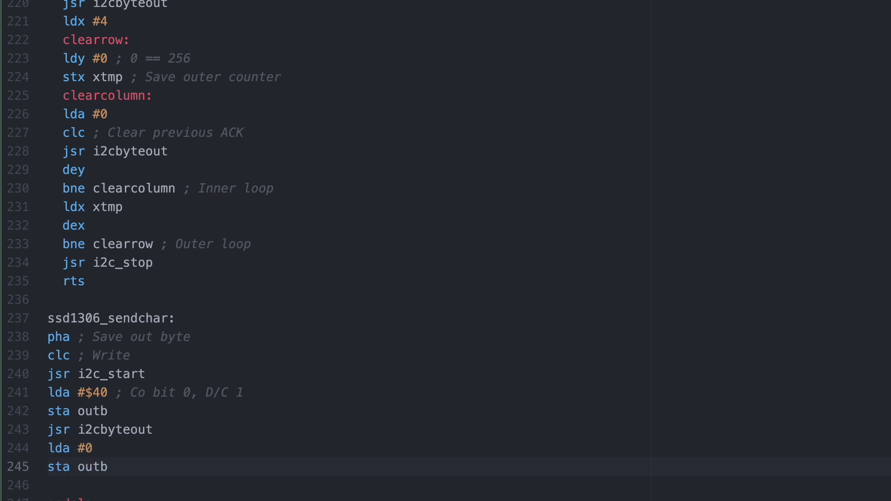
{"action": "key", "text": "Return"}
{"action": "type", "text": "jsr i2cbyt"}
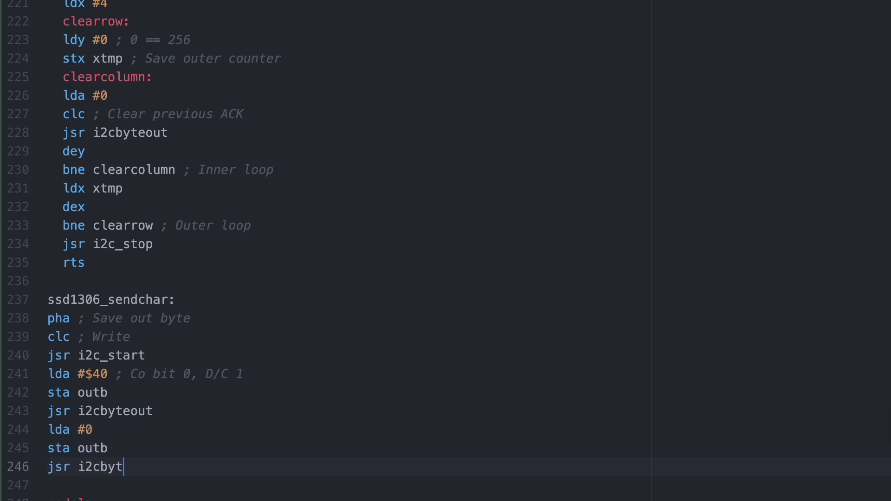
{"action": "type", "text": "eout"}
{"action": "key", "text": "Return"}
{"action": "type", "text": "pla ; Fetch out byte"}
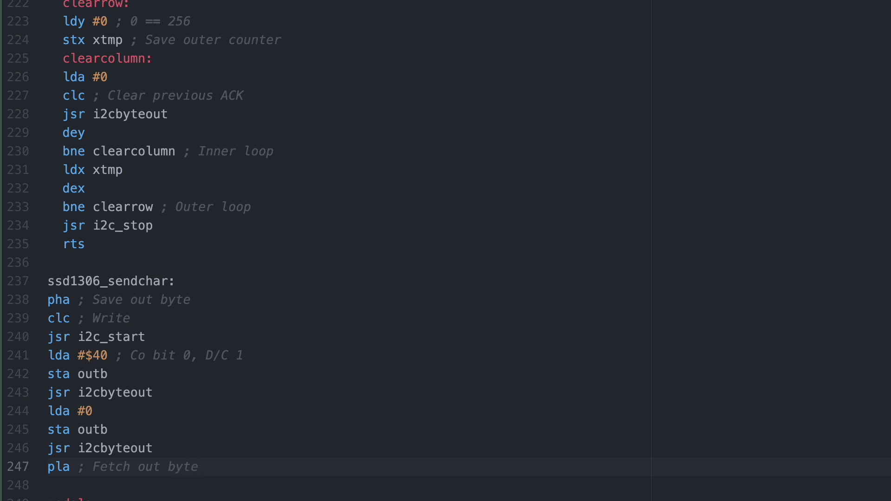
Step: Look up the character's font column, then add 'sta outb', 'jsr i2cbyteout' and '; Get column pixels'
{"action": "key", "text": "Return"}
{"action": "type", "text": "tay "}
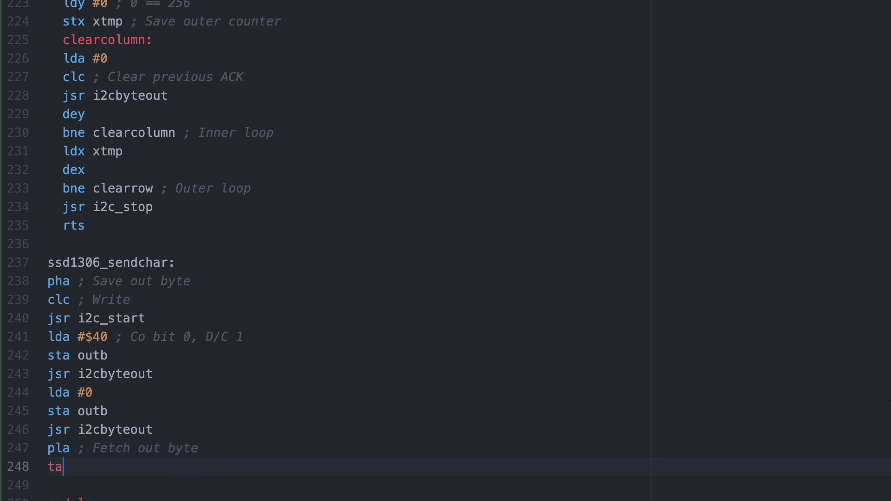
{"action": "type", "text": "; To"}
{"action": "type", "text": " index"}
{"action": "key", "text": "Return"}
{"action": "type", "text": "lda"}
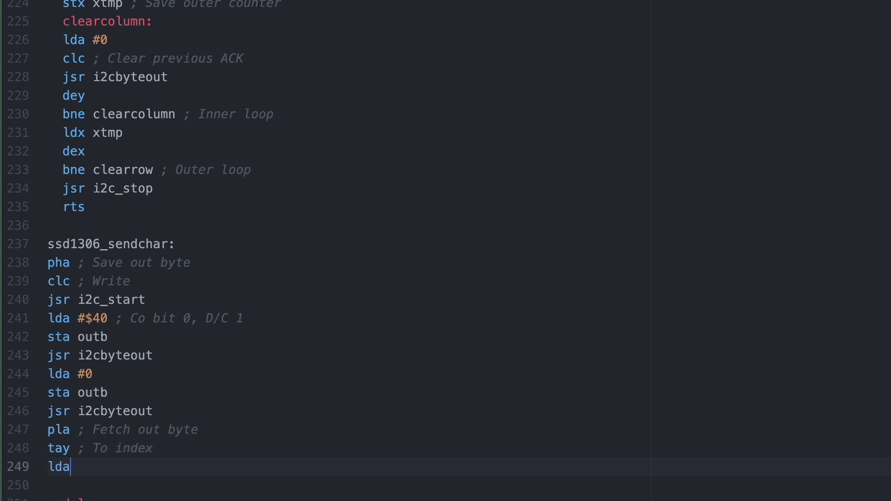
{"action": "type", "text": " fontc1-$20, y"}
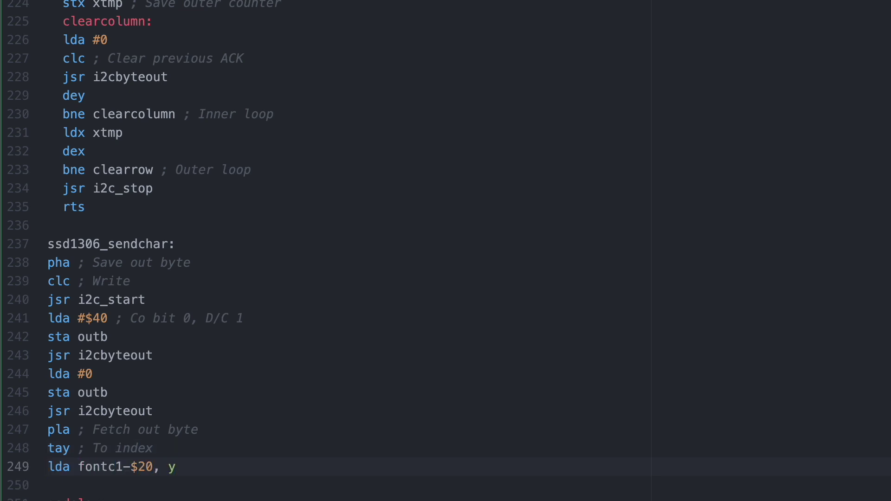
{"action": "key", "text": "Return"}
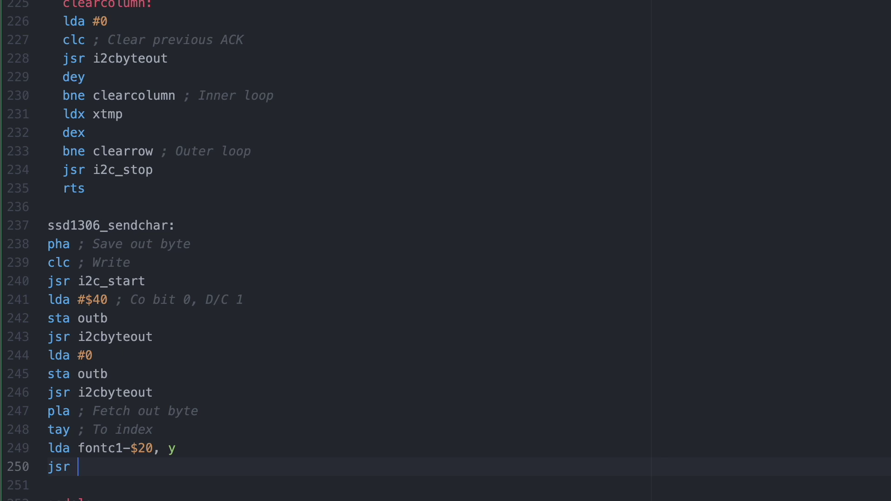
{"action": "key", "text": "BackSpace"}
{"action": "type", "text": "sta outb"}
{"action": "key", "text": "Return"}
{"action": "type", "text": "jsr i2cbyteout"}
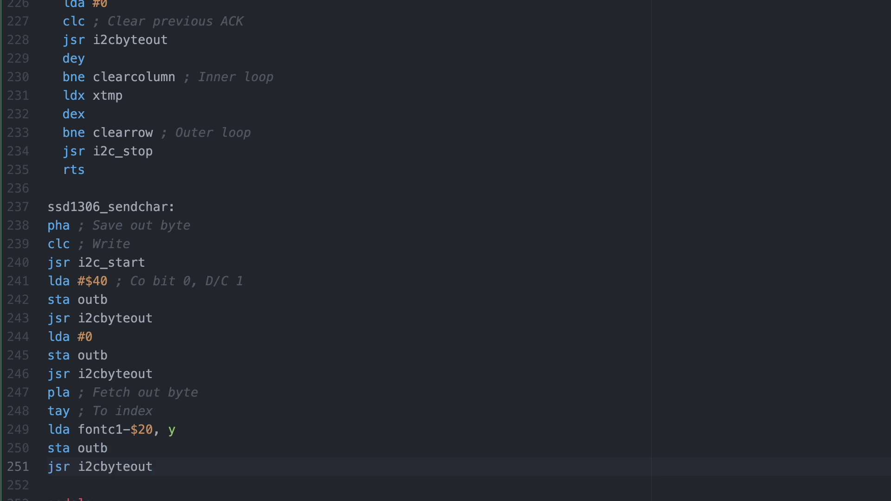
{"action": "key", "text": "Up"}
{"action": "key", "text": "Up"}
{"action": "key", "text": "End"}
{"action": "type", "text": "; Get column pixels"}
Step: Duplicate lines 249–251 four times, renumbering the copies fontc2 through fontc5
{"action": "left_click_drag", "start_coordinate": [155, 467], "coordinate": [36, 433]}
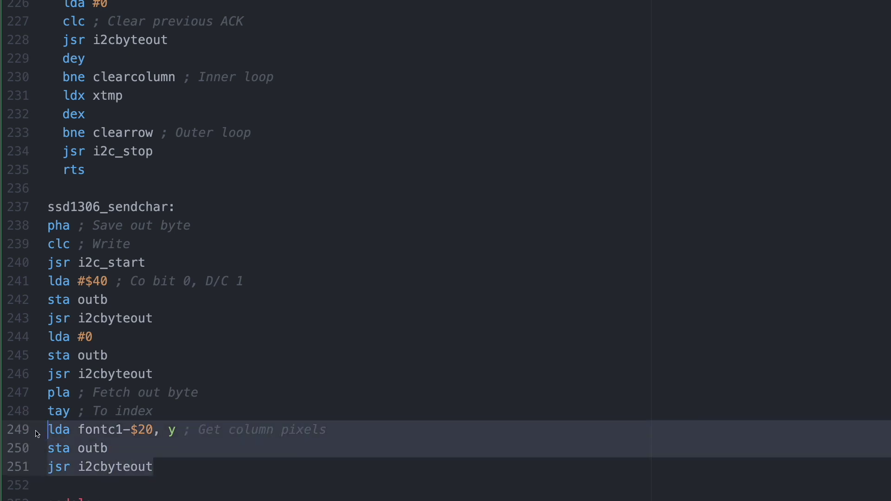
{"action": "type", "text": "font"}
{"action": "type", "text": "lda fontc1-$20, y ; Get font column pixels sta outb jsr i2cbyteout"}
{"action": "key", "text": "ctrl+v"}
{"action": "key", "text": "ctrl+v"}
{"action": "key", "text": "ctrl+v"}
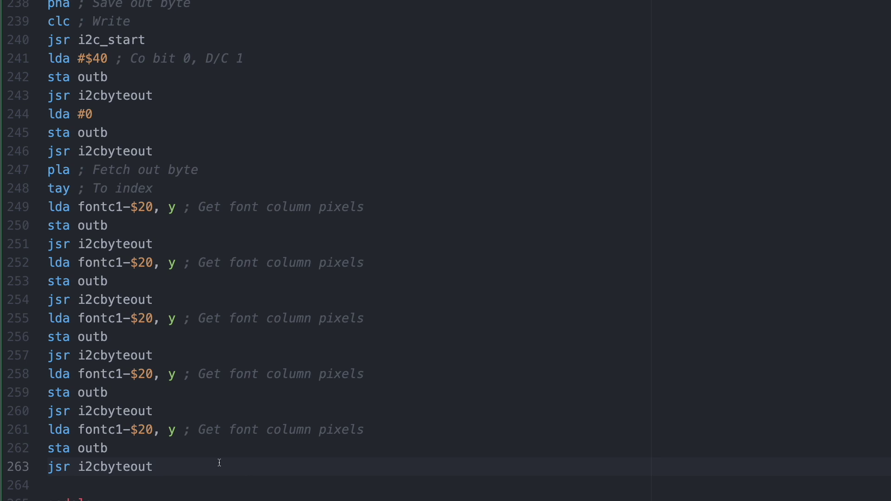
{"action": "type", "text": "2"}
{"action": "key", "text": "Down"}
{"action": "key", "text": "Down"}
{"action": "key", "text": "Down"}
{"action": "key", "text": "BackSpace"}
{"action": "type", "text": "3"}
{"action": "key", "text": "Down"}
{"action": "key", "text": "Down"}
{"action": "key", "text": "Down"}
{"action": "key", "text": "BackSpace"}
{"action": "type", "text": "4"}
{"action": "key", "text": "Down"}
{"action": "key", "text": "Down"}
{"action": "key", "text": "Down"}
{"action": "key", "text": "BackSpace"}
{"action": "key", "text": "5"}
{"action": "key", "text": "Down"}
{"action": "key", "text": "Down"}
{"action": "key", "text": "Down"}
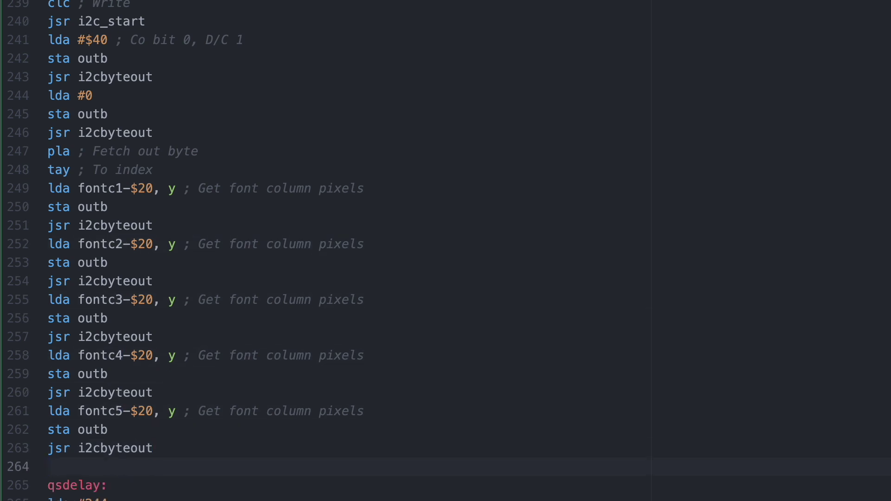
{"action": "type", "text": "lda #0"}
Step: Append lda #0, sta outb and jsr i2cbyteout spacer lines, a clc comment, and rts
{"action": "key", "text": "Return"}
{"action": "type", "text": "sta outb"}
{"action": "key", "text": "Return"}
{"action": "type", "text": "jsr"}
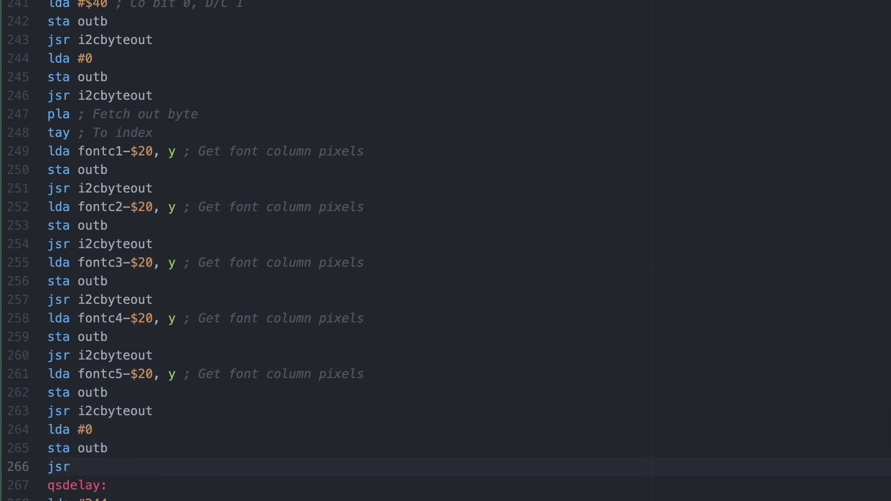
{"action": "type", "text": " i2cbyteout"}
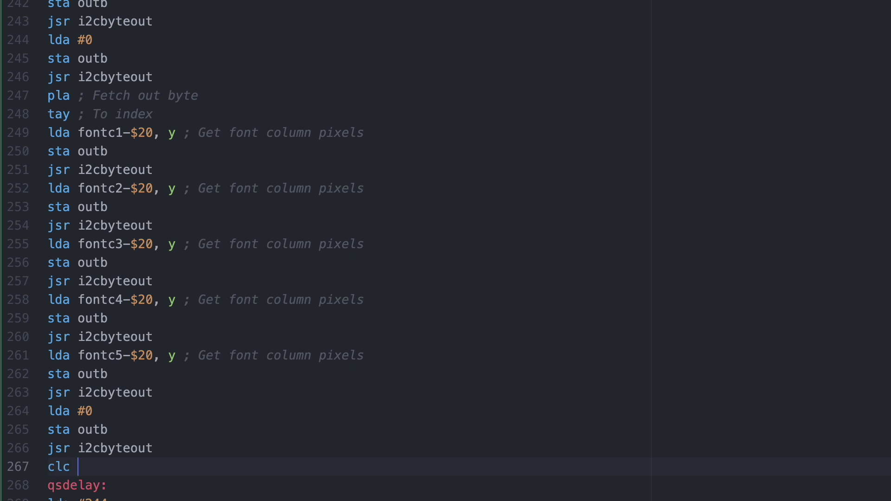
{"action": "type", "text": " clc ; Assuming ACK in carry, outb"}
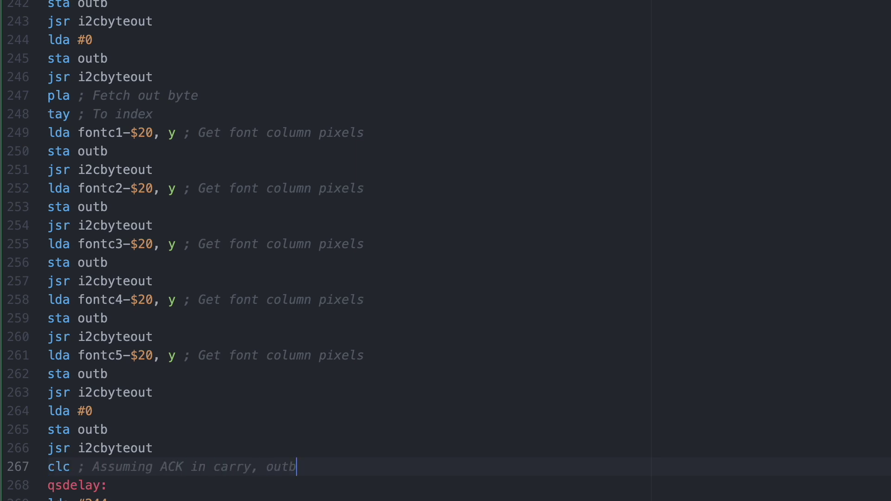
{"action": "type", "text": " still 0"}
{"action": "key", "text": "Return"}
{"action": "type", "text": "lda #0 jsr i2cbyteout "}
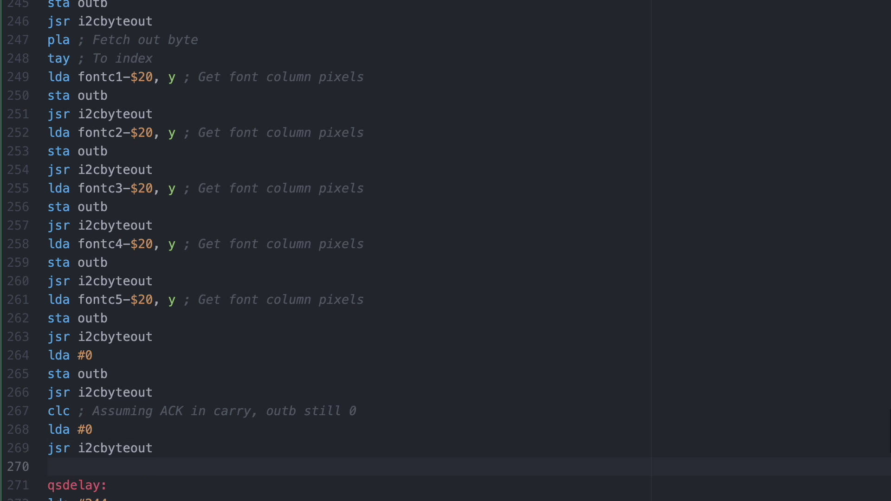
{"action": "type", "text": ";Leaving i2c tx open rts"}
{"action": "key", "text": "Return"}
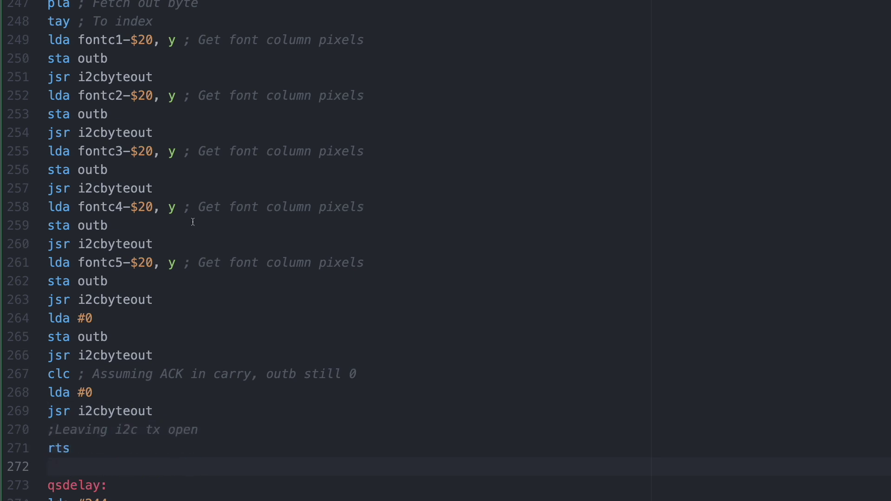
{"action": "scroll", "coordinate": [241, 198], "scroll_direction": "up", "scroll_amount": 1}
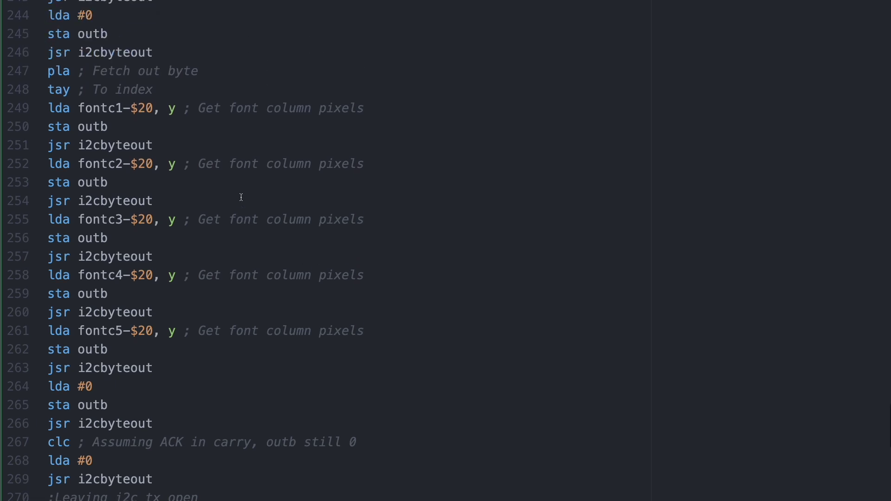
{"action": "scroll", "coordinate": [241, 198], "scroll_direction": "up", "scroll_amount": 1}
{"action": "scroll", "coordinate": [241, 198], "scroll_direction": "down", "scroll_amount": 1}
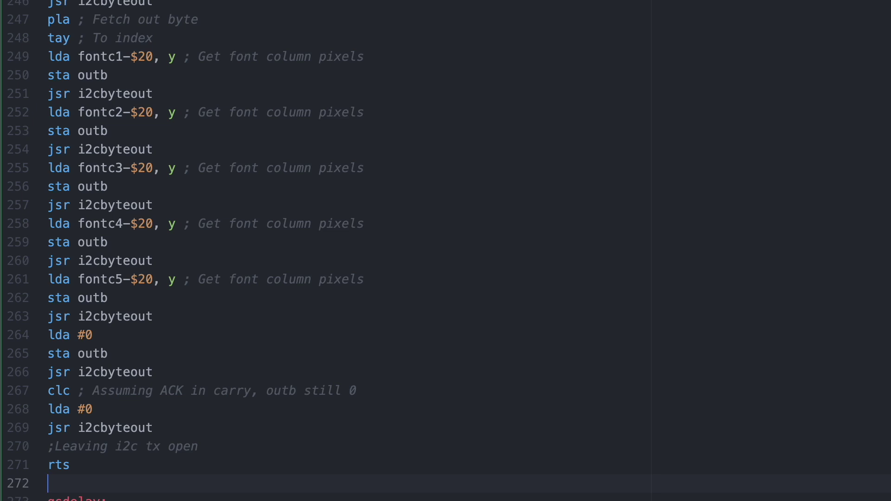
Step: Lay out the ssd1306_wstring label, stringloop label, indirect character load, branch and sent label
{"action": "key", "text": "Return"}
{"action": "type", "text": "ssd1306_w"}
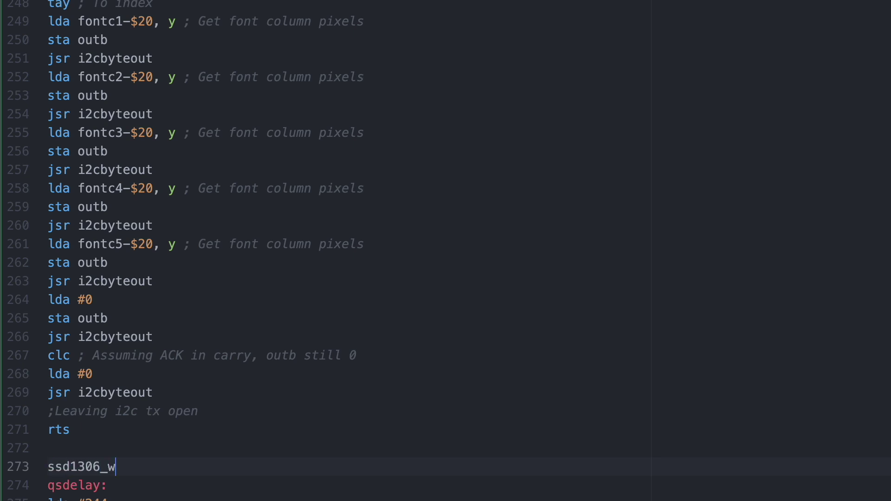
{"action": "type", "text": "tring:"}
{"action": "key", "text": "Return"}
{"action": "type", "text": "ldy #"}
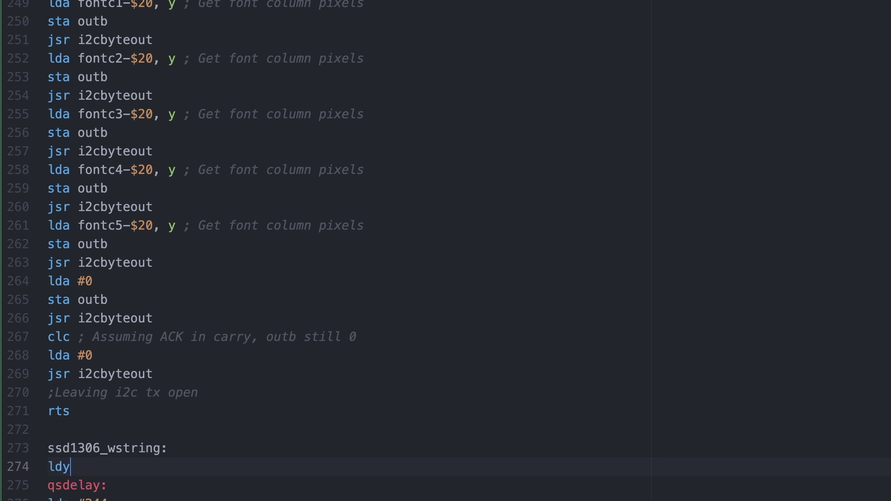
{"action": "type", "text": "0"}
{"action": "key", "text": "Return"}
{"action": "type", "text": "stringlo"}
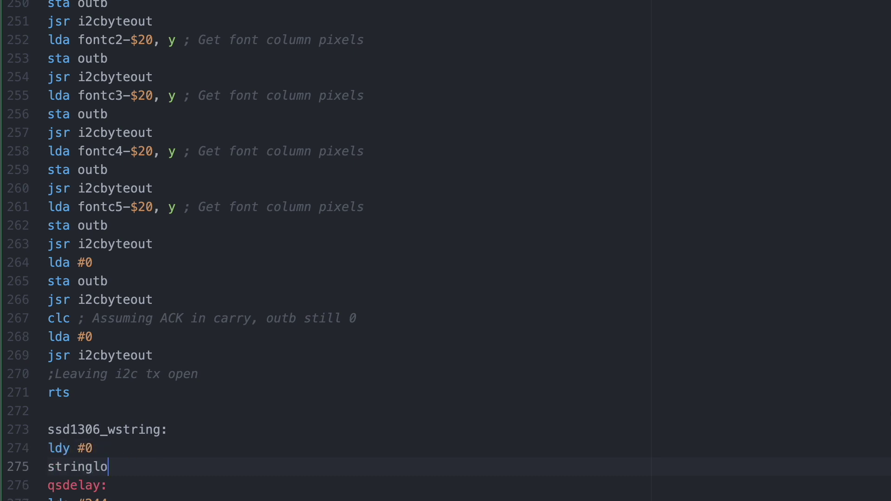
{"action": "type", "text": "op:"}
{"action": "key", "text": "Return"}
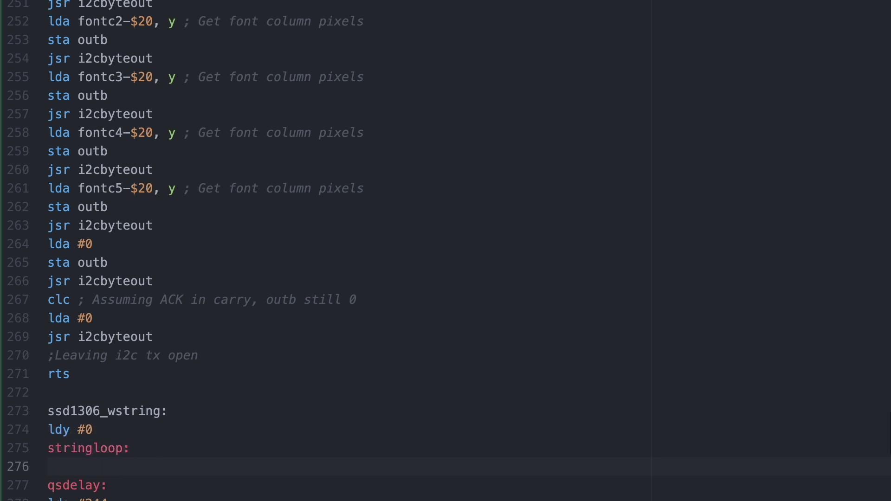
{"action": "key", "text": "Return"}
{"action": "key", "text": "Up"}
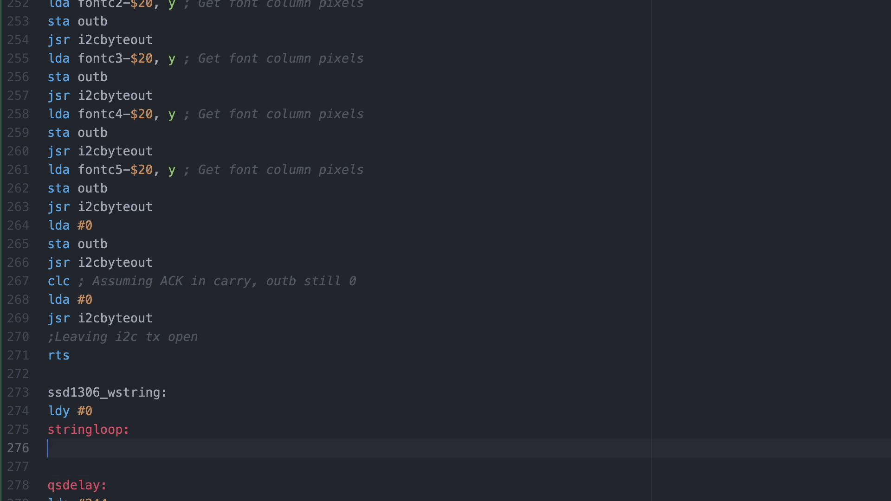
{"action": "type", "text": "lda (s"}
{"action": "type", "text": "tringp"}
{"action": "key", "text": "Down"}
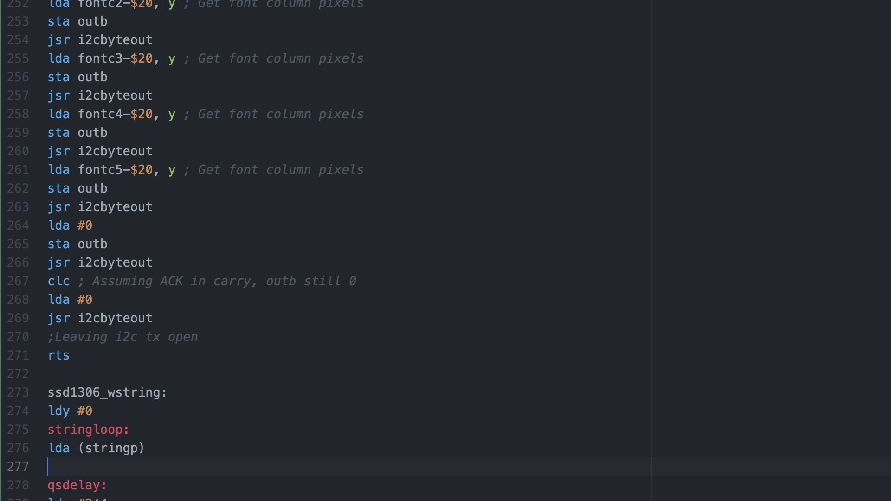
{"action": "key", "text": "Up"}
{"action": "key", "text": "Return"}
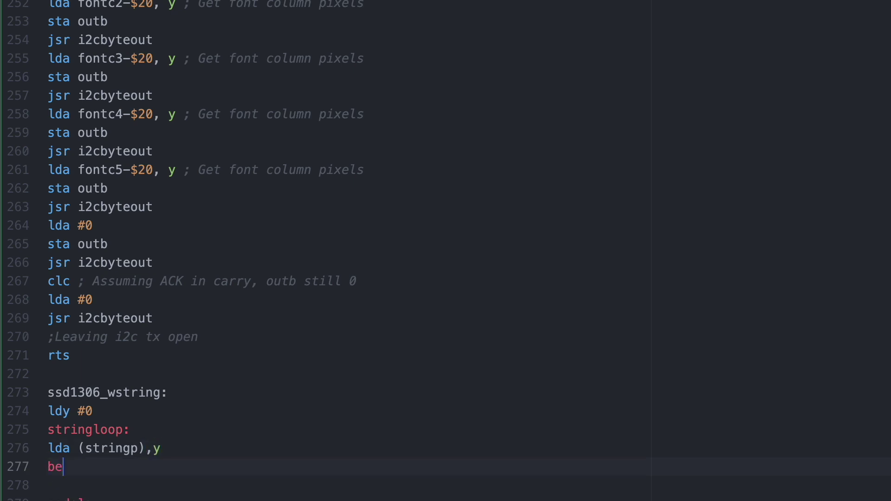
{"action": "type", "text": "q sent"}
{"action": "key", "text": "Return"}
{"action": "type", "text": "sen"}
Step: Save the index, call ssd1306_sendchar, then add ldy xtmp, iny and bne stringloop
{"action": "key", "text": "Up"}
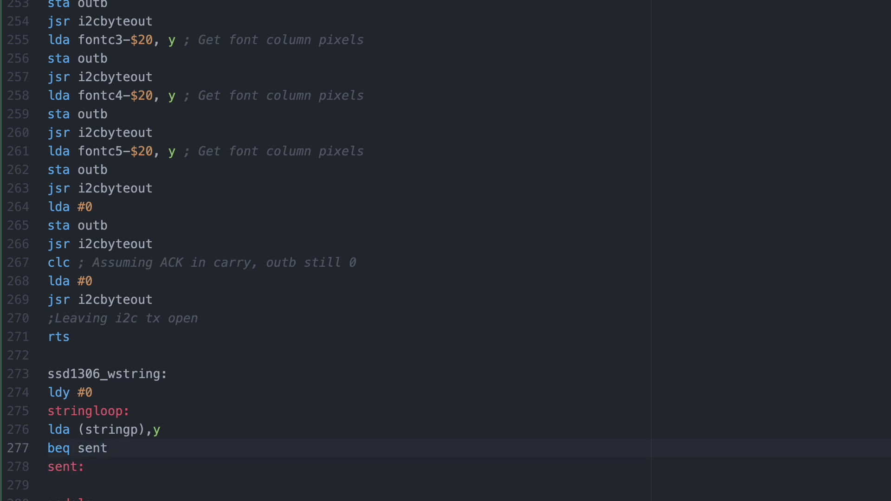
{"action": "key", "text": "Return"}
{"action": "type", "text": "sty "}
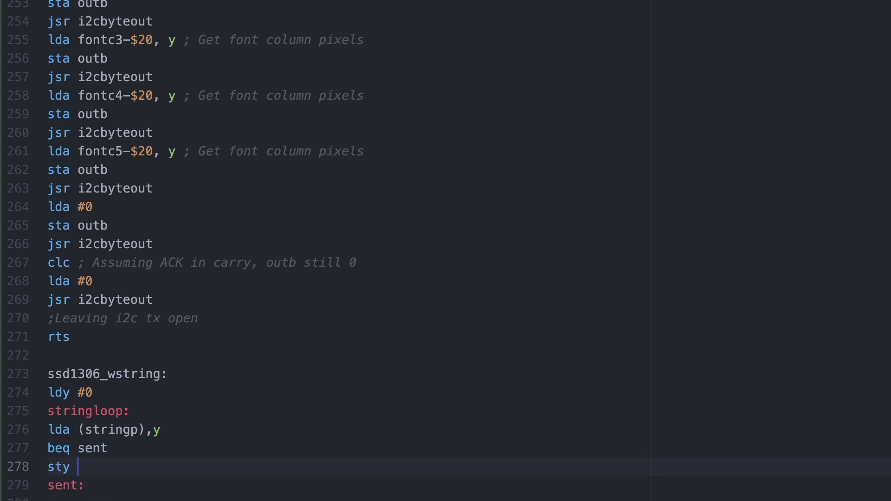
{"action": "type", "text": "xtmp"}
{"action": "key", "text": "Return"}
{"action": "type", "text": "jsr "}
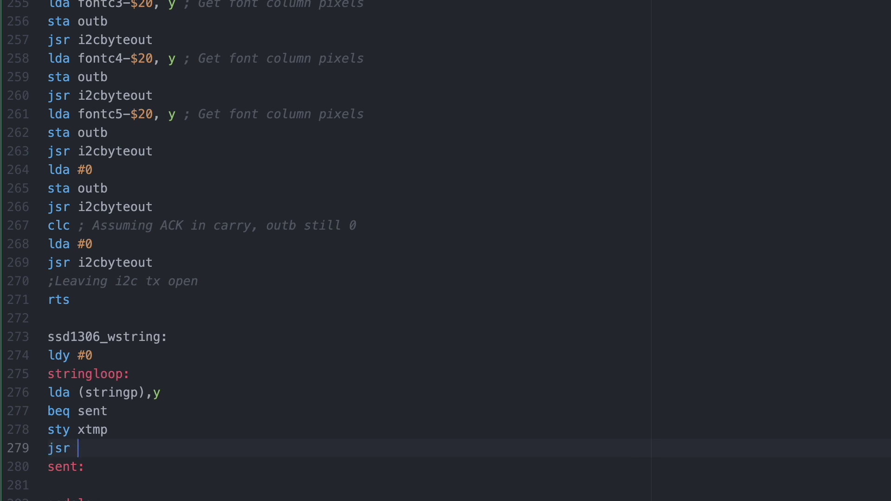
{"action": "type", "text": "ssd1306_"}
{"action": "type", "text": "sendchar"}
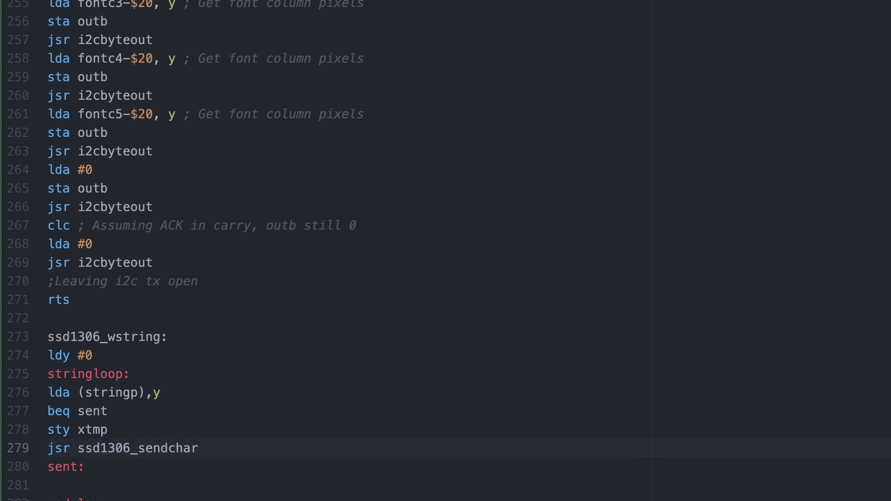
{"action": "key", "text": "Return"}
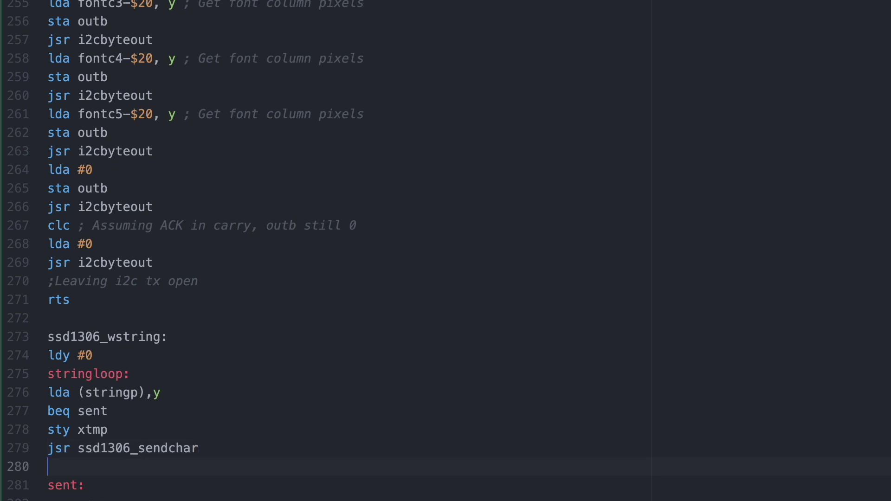
{"action": "type", "text": "ldyxtmp"}
{"action": "key", "text": "Return"}
{"action": "type", "text": "iny"}
{"action": "key", "text": "Return"}
{"action": "type", "text": "b"}
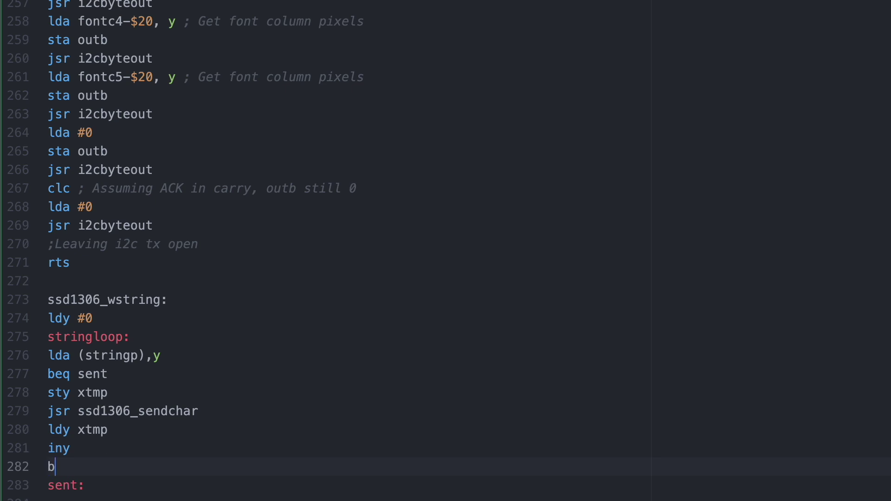
{"action": "type", "text": "ne stringloop"}
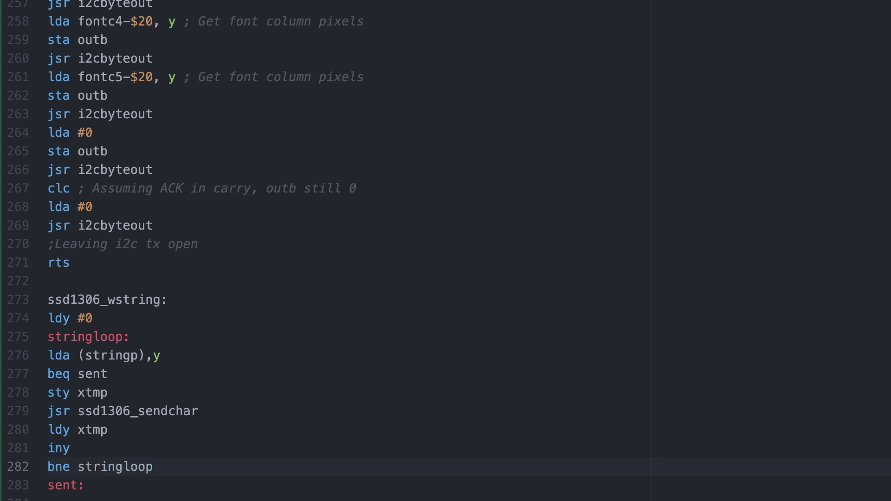
{"action": "key", "text": "Down"}
{"action": "key", "text": "Return"}
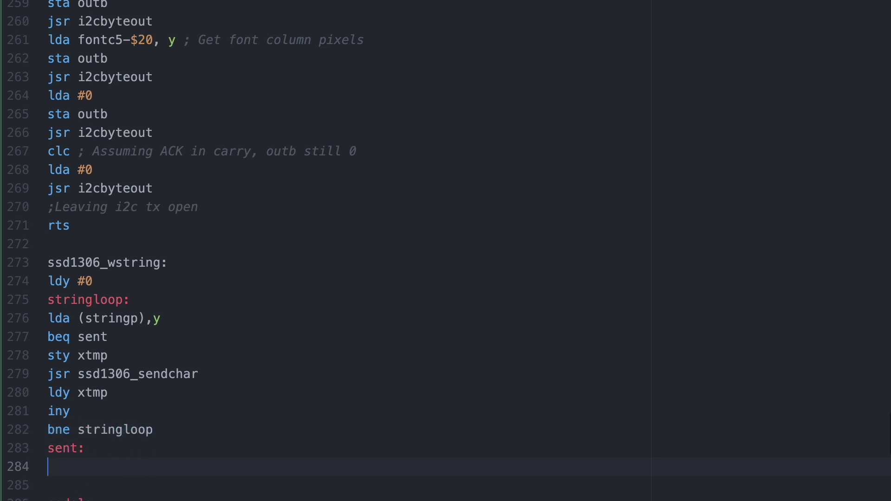
{"action": "type", "text": "jsr i2c_stop"}
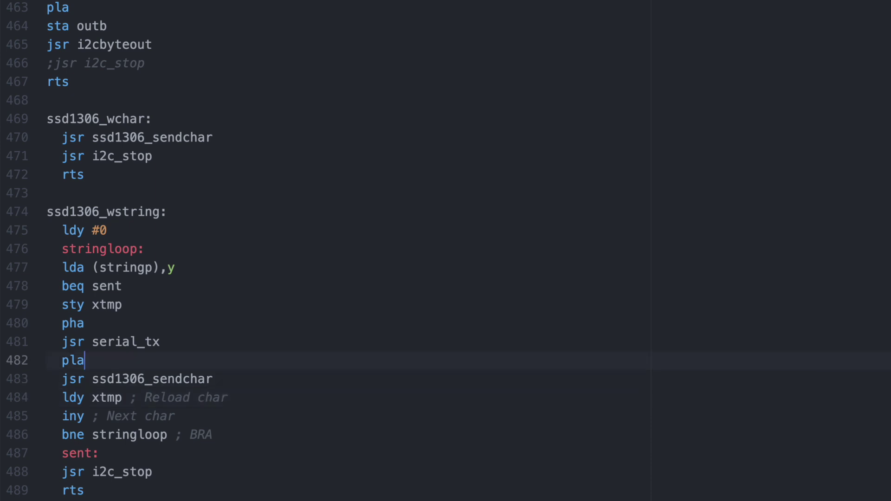
Step: Add '; Save char counter' and '; Reload char' comments, plus two header comment lines above ssd1306_wstring
{"action": "key", "text": "Up"}
{"action": "key", "text": "Up"}
{"action": "key", "text": "Up"}
{"action": "type", "text": "; Save char counter"}
{"action": "key", "text": "Up"}
{"action": "key", "text": "Up"}
{"action": "key", "text": "Up"}
{"action": "key", "text": "Up"}
{"action": "key", "text": "Up"}
{"action": "key", "text": "Return"}
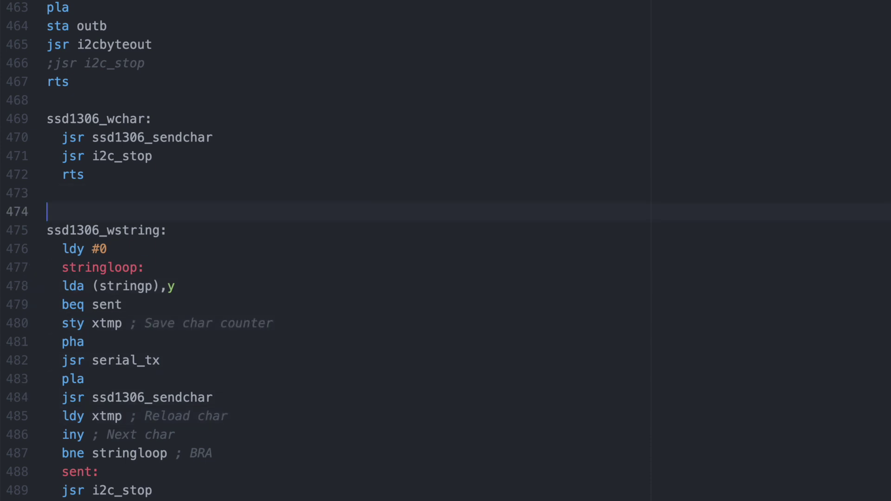
{"action": "type", "text": "; Takes pointer to string in stringp and stringp+1"}
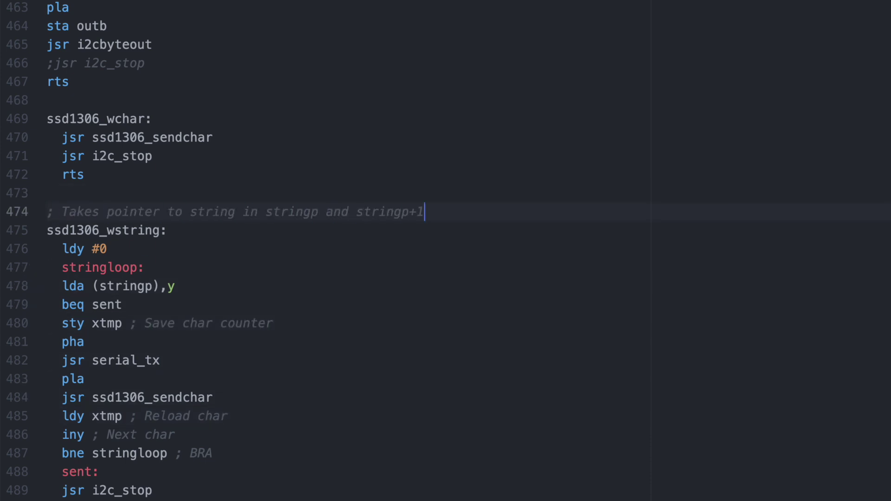
{"action": "key", "text": "Return"}
{"action": "type", "text": "; Returns: Nothing"}
{"action": "scroll", "coordinate": [675, 388], "scroll_direction": "up", "scroll_amount": 20}
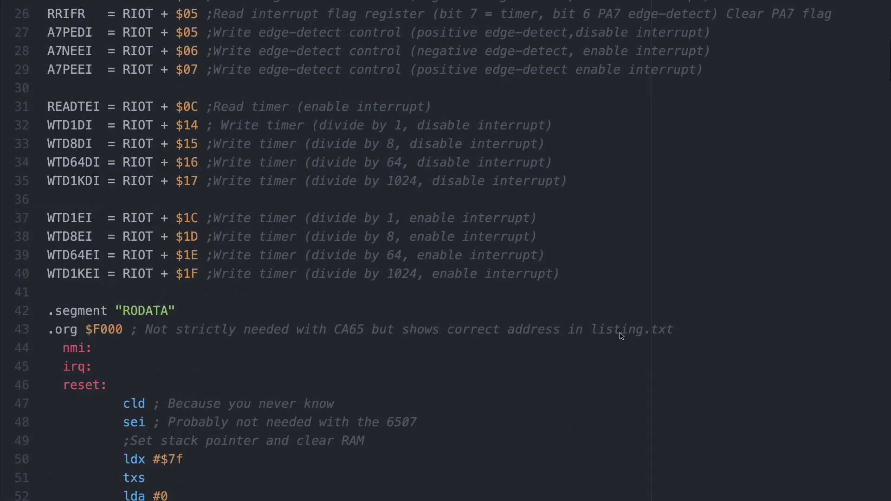
{"action": "scroll", "coordinate": [620, 334], "scroll_direction": "down", "scroll_amount": 1}
{"action": "scroll", "coordinate": [620, 336], "scroll_direction": "down", "scroll_amount": 3}
{"action": "scroll", "coordinate": [621, 337], "scroll_direction": "down", "scroll_amount": 2}
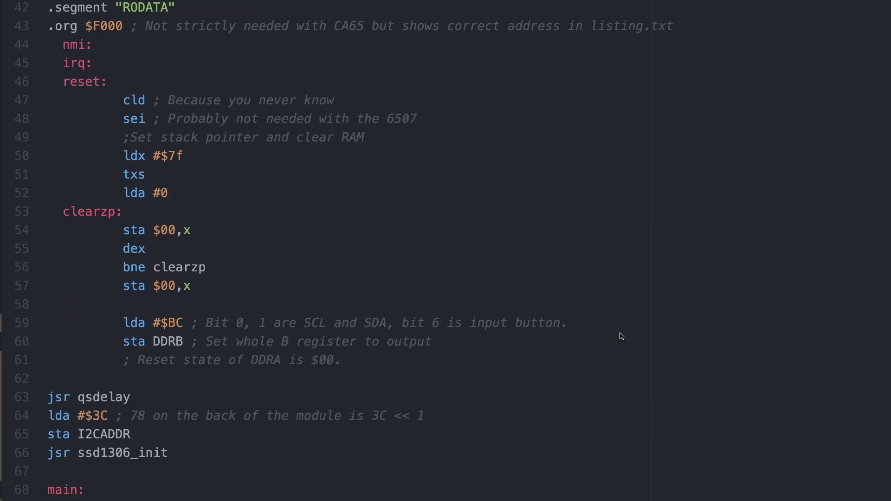
{"action": "scroll", "coordinate": [621, 336], "scroll_direction": "down", "scroll_amount": 3}
{"action": "scroll", "coordinate": [621, 336], "scroll_direction": "down", "scroll_amount": 6}
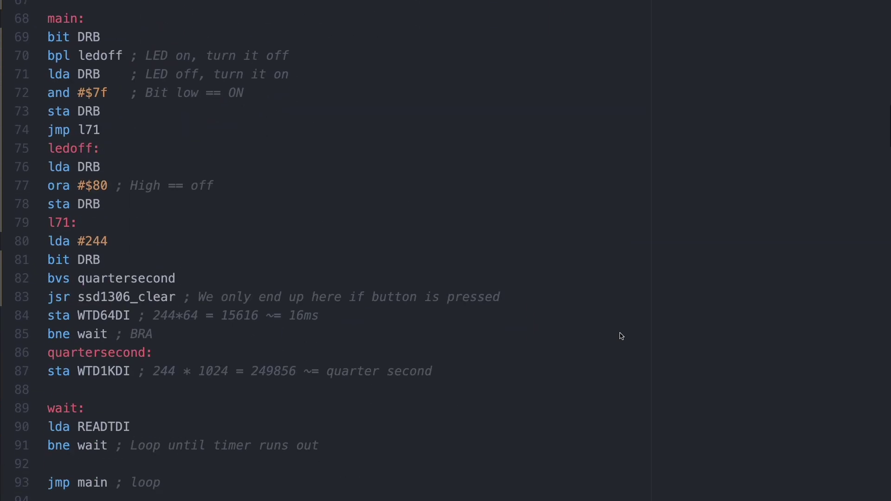
{"action": "scroll", "coordinate": [230, 409], "scroll_direction": "down", "scroll_amount": 2}
Step: Paste the $00-terminated welcome string, load #<welcome/#>welcome into stringp, call ssd1306_wstring, define stringp
{"action": "key", "text": "Return"}
{"action": "key", "text": "Return"}
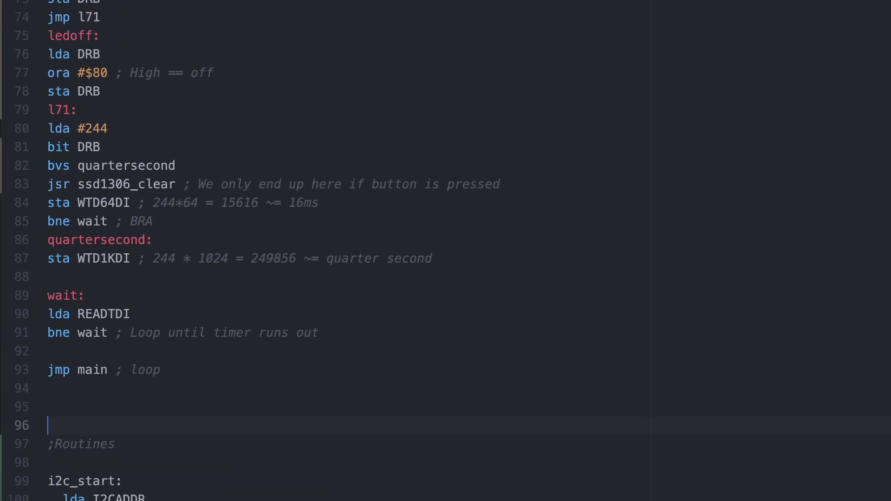
{"action": "type", "text": "welcome: .byte \"Hi!             I'm the 65uino! I'm a 6502 baseddev board. Come learn everything about me!\" .byte $00"}
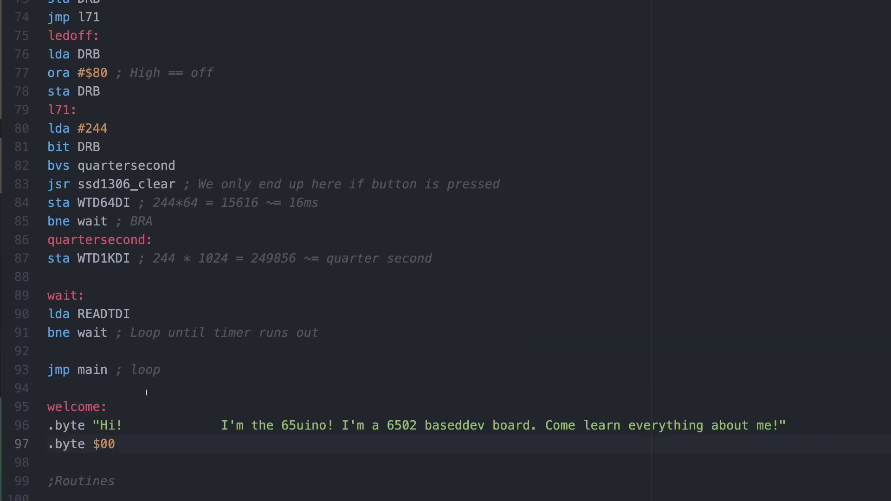
{"action": "scroll", "coordinate": [121, 376], "scroll_direction": "up", "scroll_amount": 1}
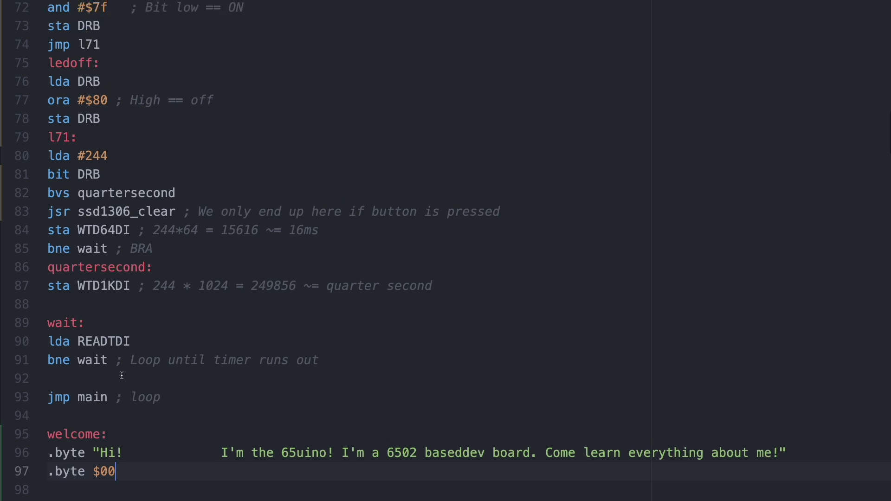
{"action": "scroll", "coordinate": [224, 324], "scroll_direction": "up", "scroll_amount": 2}
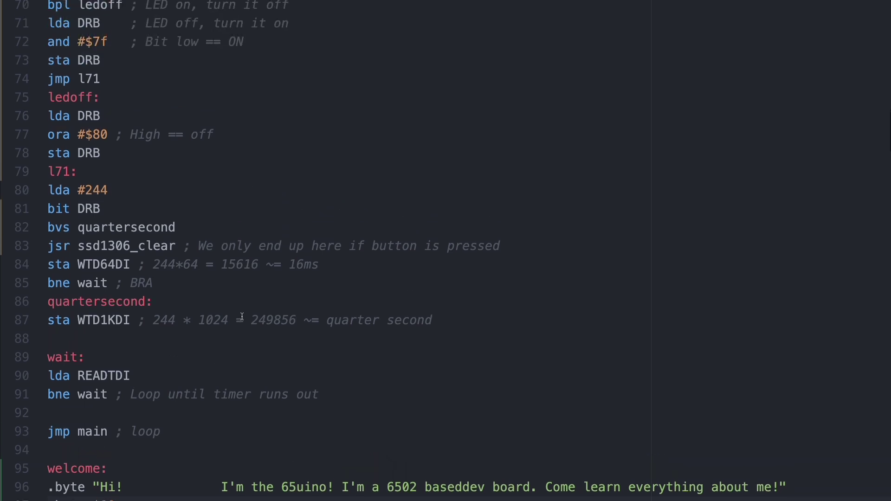
{"action": "scroll", "coordinate": [371, 243], "scroll_direction": "up", "scroll_amount": 2}
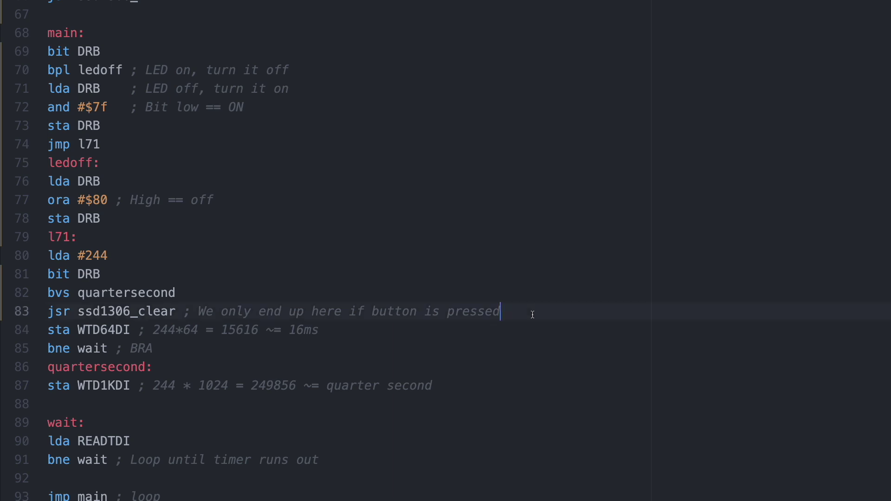
{"action": "key", "text": "Return"}
{"action": "type", "text": "lda #<we"}
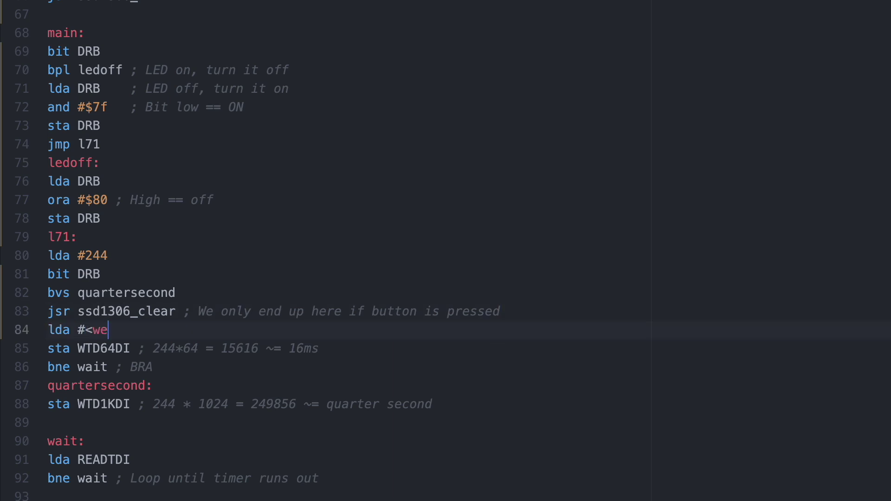
{"action": "type", "text": "lcome"}
{"action": "key", "text": "Return"}
{"action": "type", "text": "sta stringp"}
{"action": "key", "text": "Return"}
{"action": "type", "text": "lda #"}
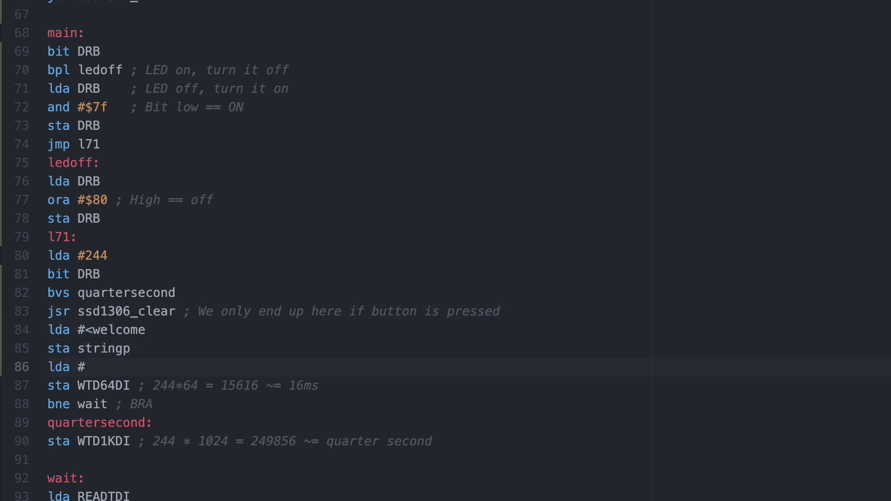
{"action": "type", "text": ">welcome"}
{"action": "key", "text": "Return"}
{"action": "type", "text": "sta stringp+1"}
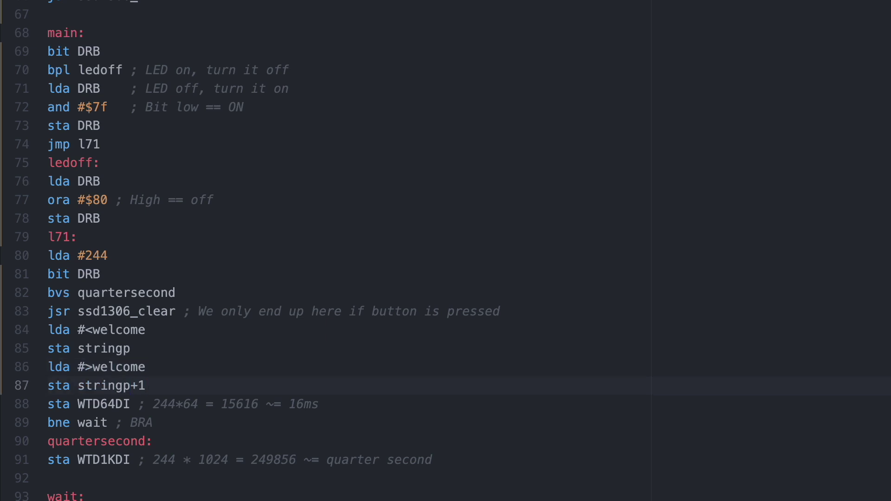
{"action": "key", "text": "Return"}
{"action": "type", "text": "jsr ssd1306_wstr"}
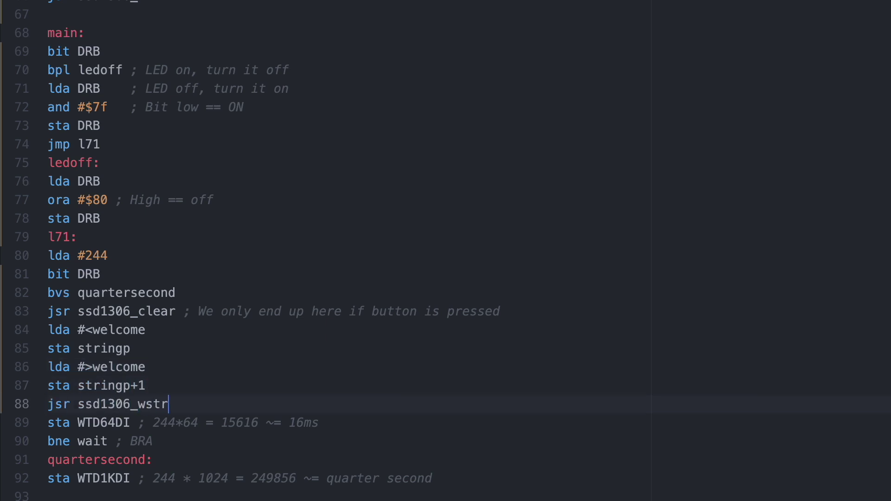
{"action": "type", "text": "ing"}
{"action": "scroll", "coordinate": [566, 278], "scroll_direction": "up", "scroll_amount": 10}
{"action": "scroll", "coordinate": [422, 183], "scroll_direction": "up", "scroll_amount": 10}
{"action": "left_click", "coordinate": [423, 183]}
{"action": "key", "text": "Return"}
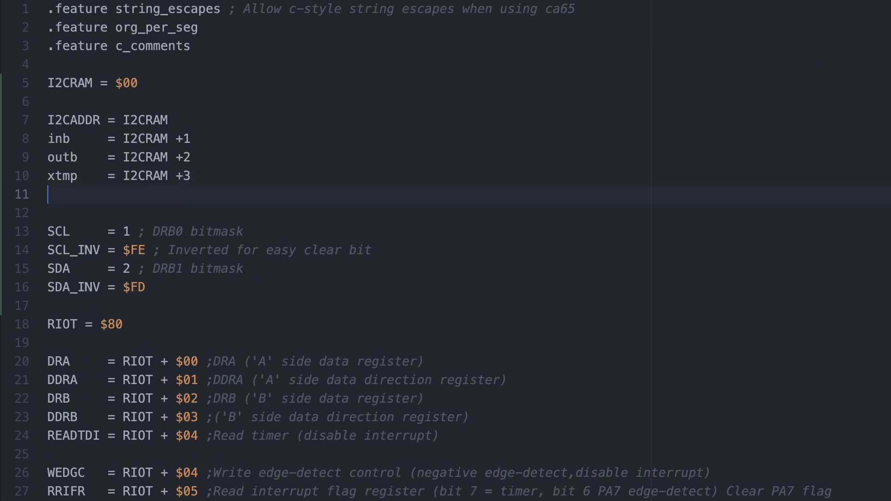
{"action": "type", "text": "stringp = I2CRAM +4 ; (and +5"}
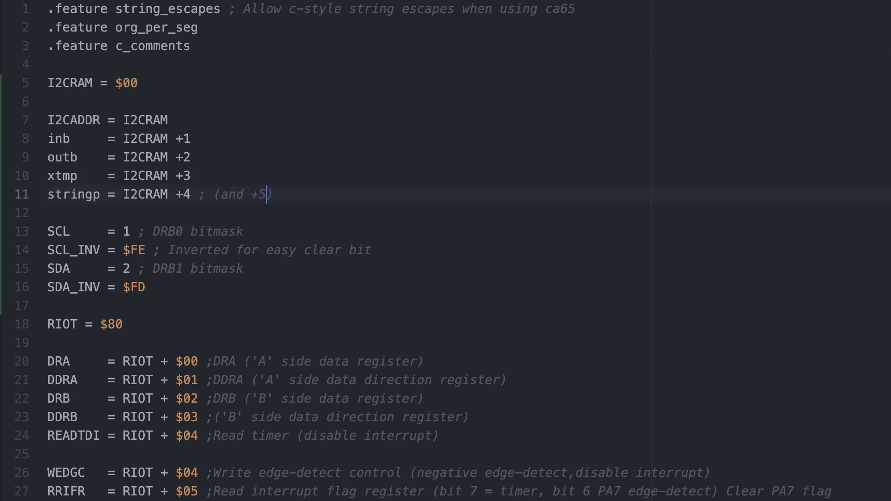